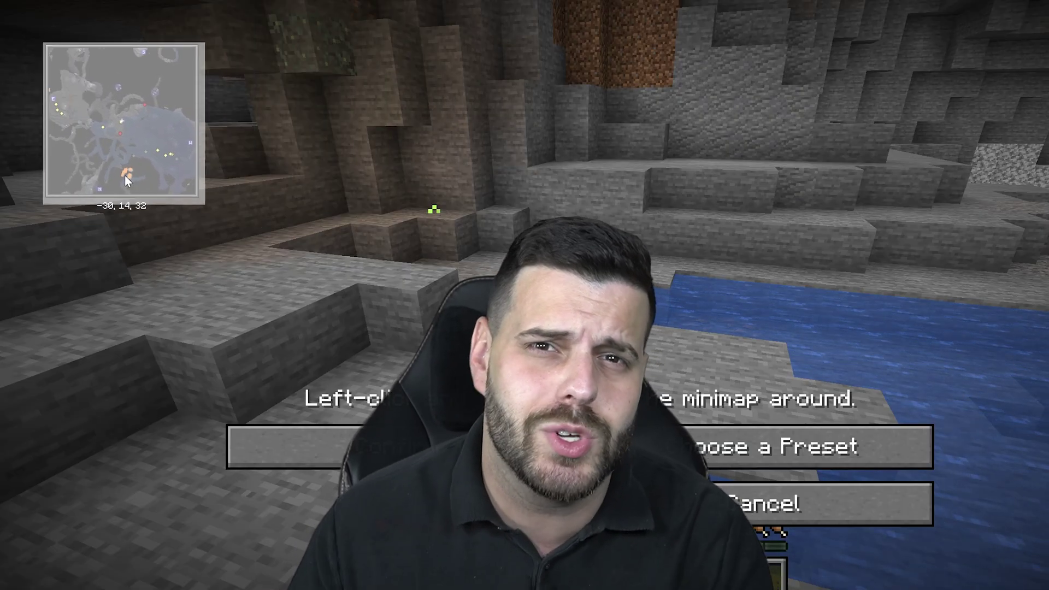
Change the minimap's position in the minimap settings, moving it from the corner toward the middle of the game view.
{"action": "left_click", "coordinate": [382, 447]}
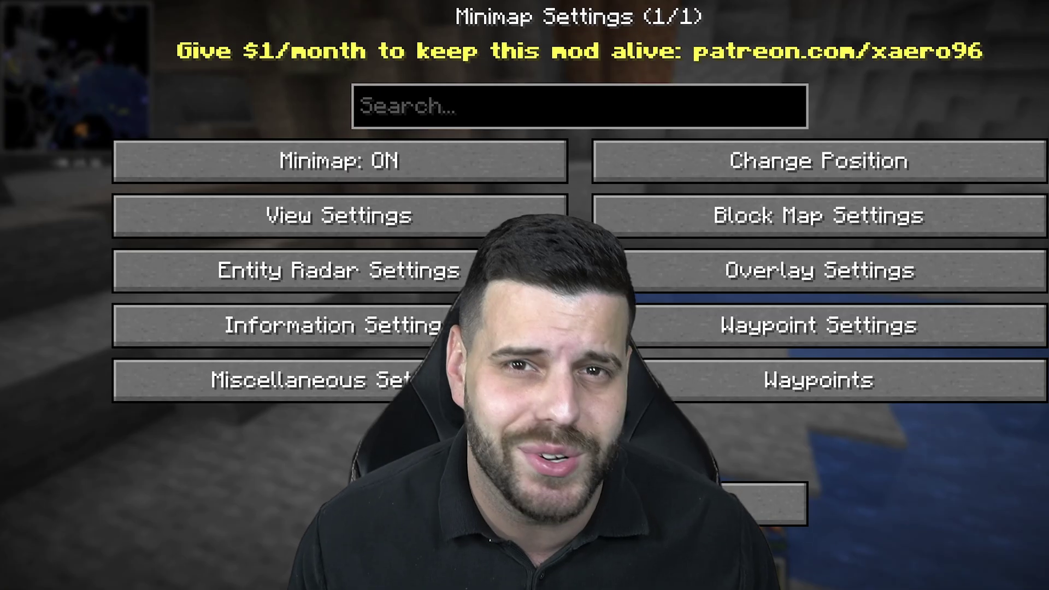
{"action": "left_click", "coordinate": [718, 173]}
{"action": "left_click_drag", "start_coordinate": [124, 112], "coordinate": [609, 260]}
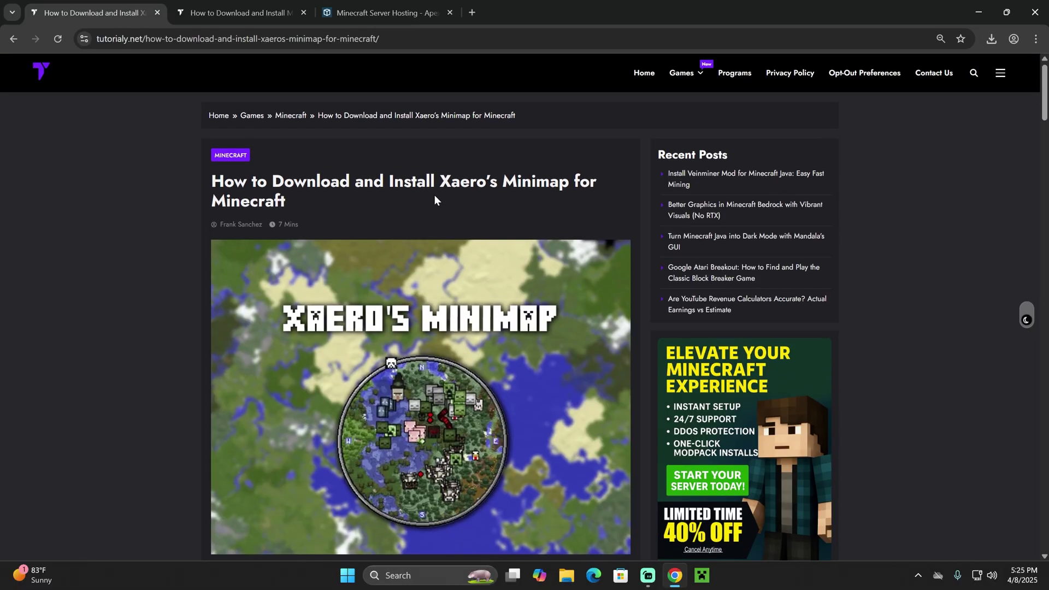
Read through the Xaero's Minimap installation guide, focusing on the download instructions.
{"action": "scroll", "coordinate": [437, 195], "scroll_direction": "down", "scroll_amount": 8}
{"action": "scroll", "coordinate": [511, 202], "scroll_direction": "down", "scroll_amount": 12}
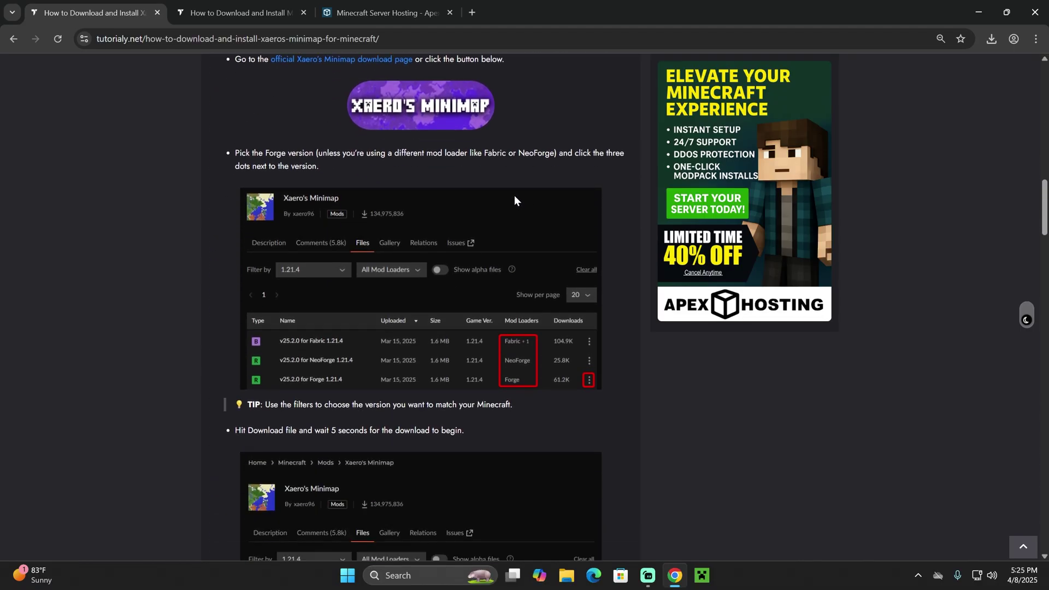
{"action": "scroll", "coordinate": [513, 195], "scroll_direction": "down", "scroll_amount": 3}
{"action": "scroll", "coordinate": [508, 235], "scroll_direction": "up", "scroll_amount": 7}
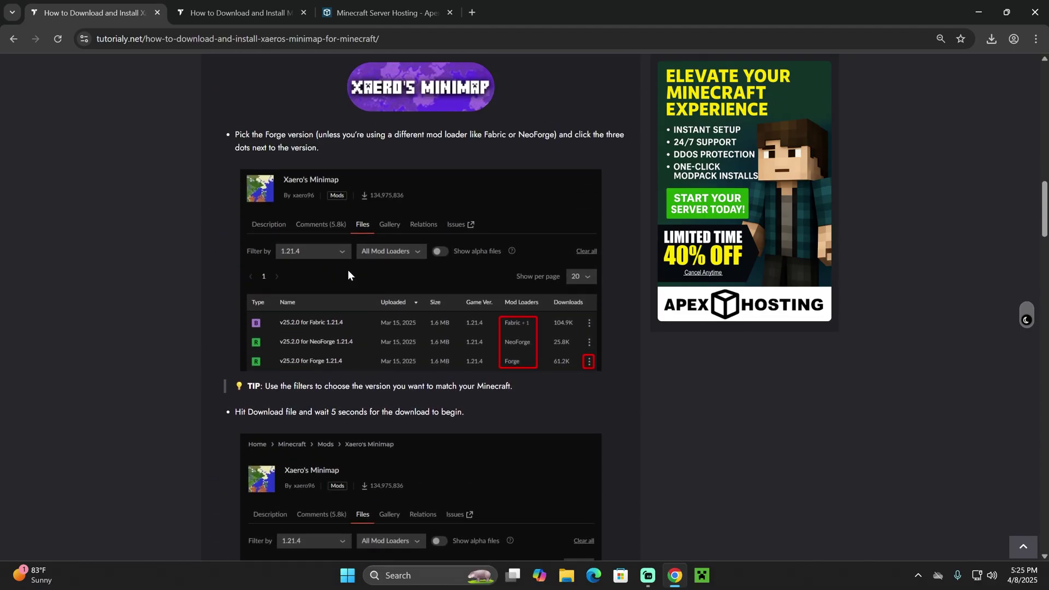
{"action": "scroll", "coordinate": [503, 328], "scroll_direction": "up", "scroll_amount": 3}
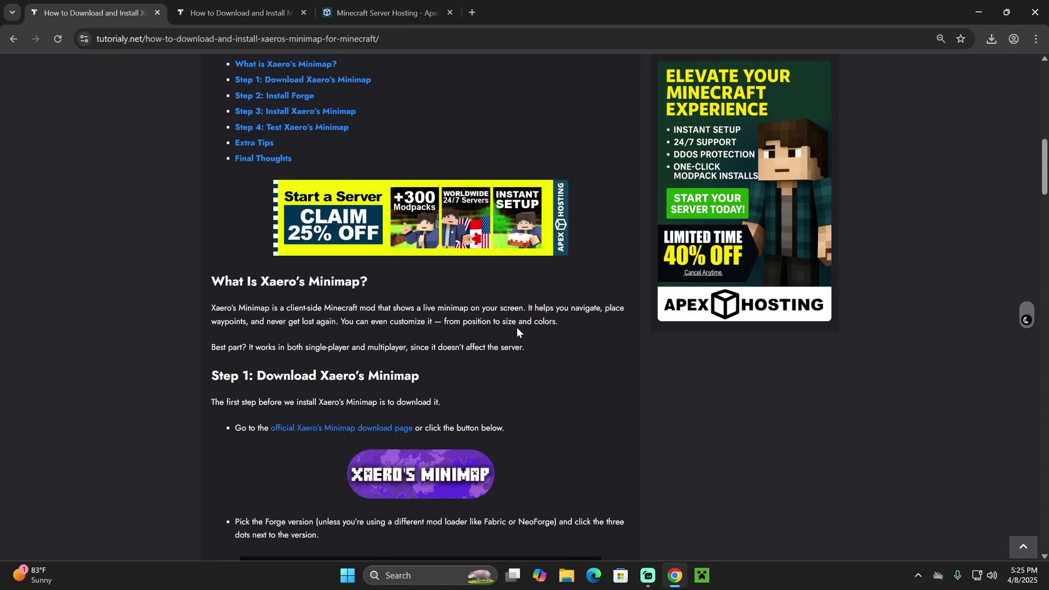
{"action": "scroll", "coordinate": [484, 328], "scroll_direction": "down", "scroll_amount": 5}
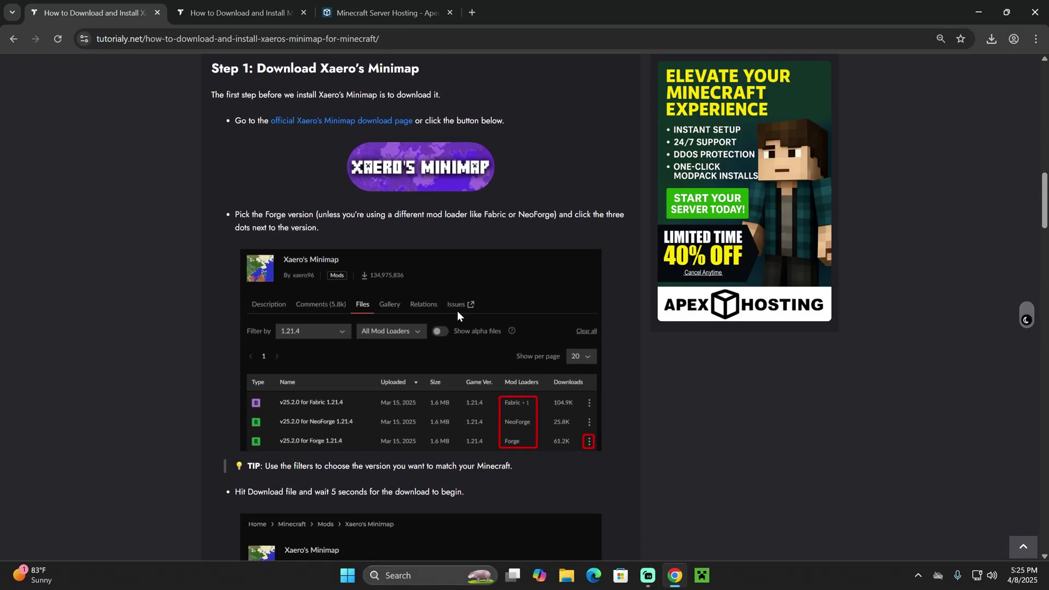
{"action": "scroll", "coordinate": [510, 272], "scroll_direction": "up", "scroll_amount": 10}
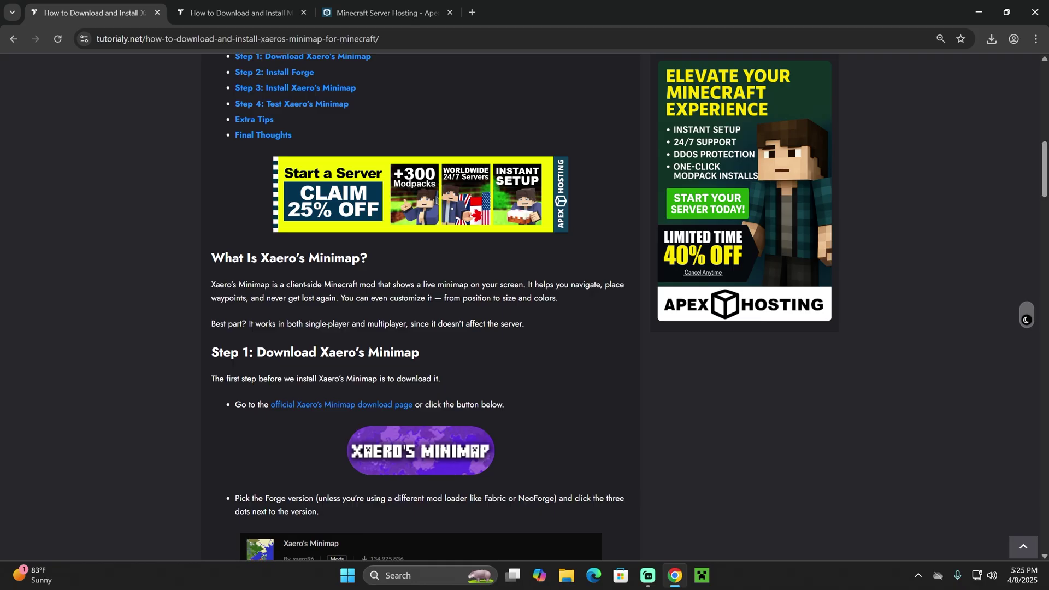
Filter the Xaero's Minimap files on CurseForge to game version 1.21.5 and download v25.2.0 for Forge.
{"action": "left_click", "coordinate": [308, 325]}
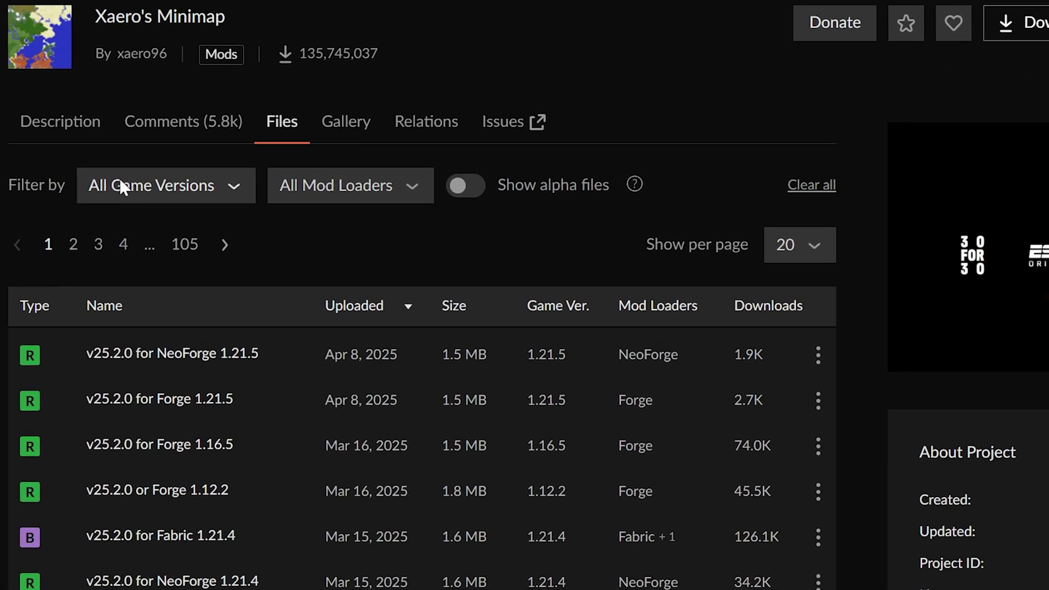
{"action": "left_click", "coordinate": [121, 183]}
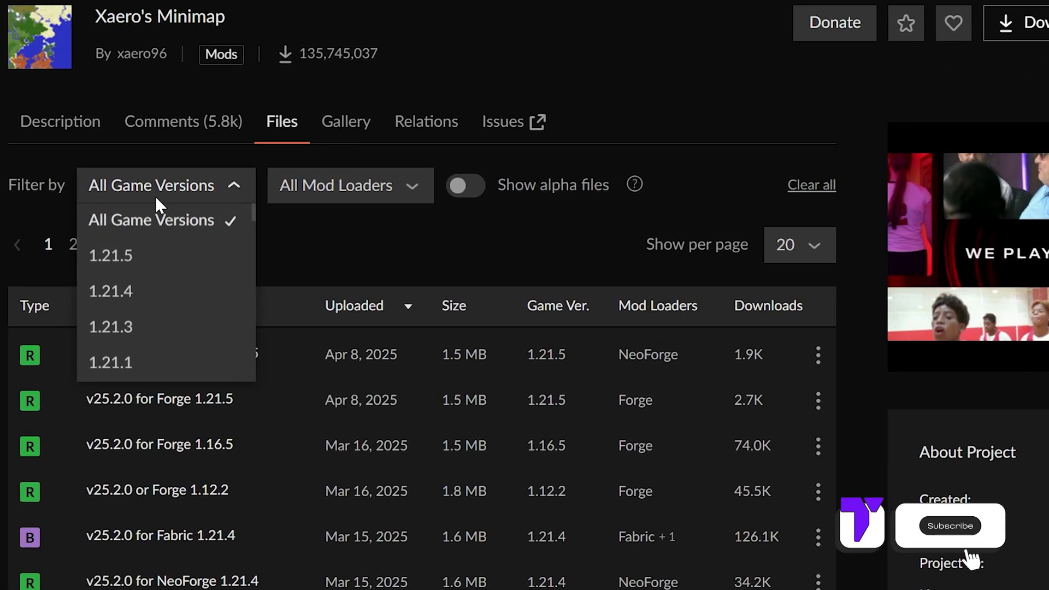
{"action": "left_click", "coordinate": [145, 255]}
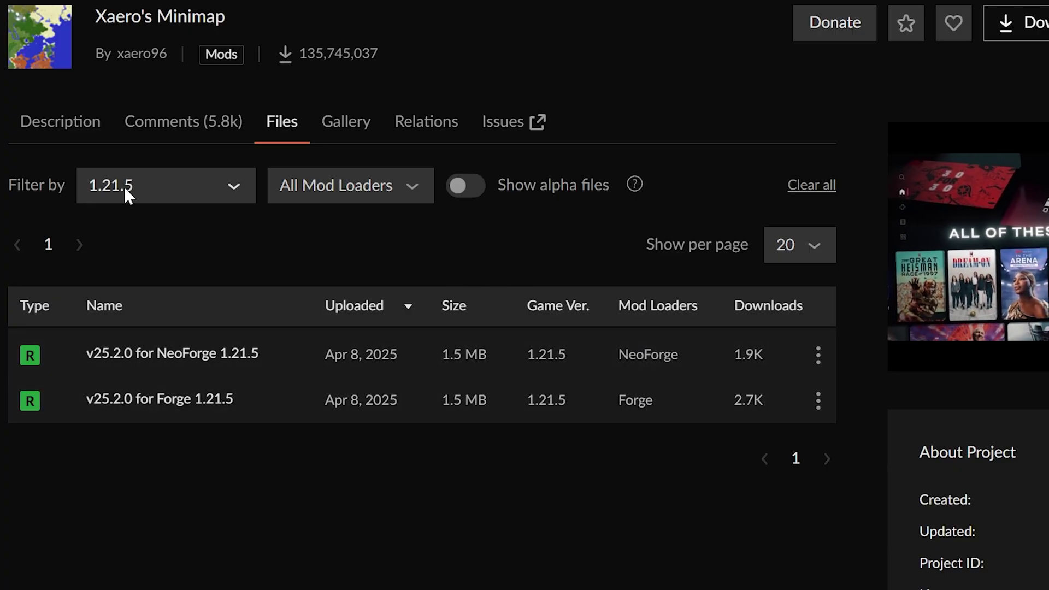
{"action": "left_click", "coordinate": [818, 401]}
{"action": "left_click", "coordinate": [874, 489]}
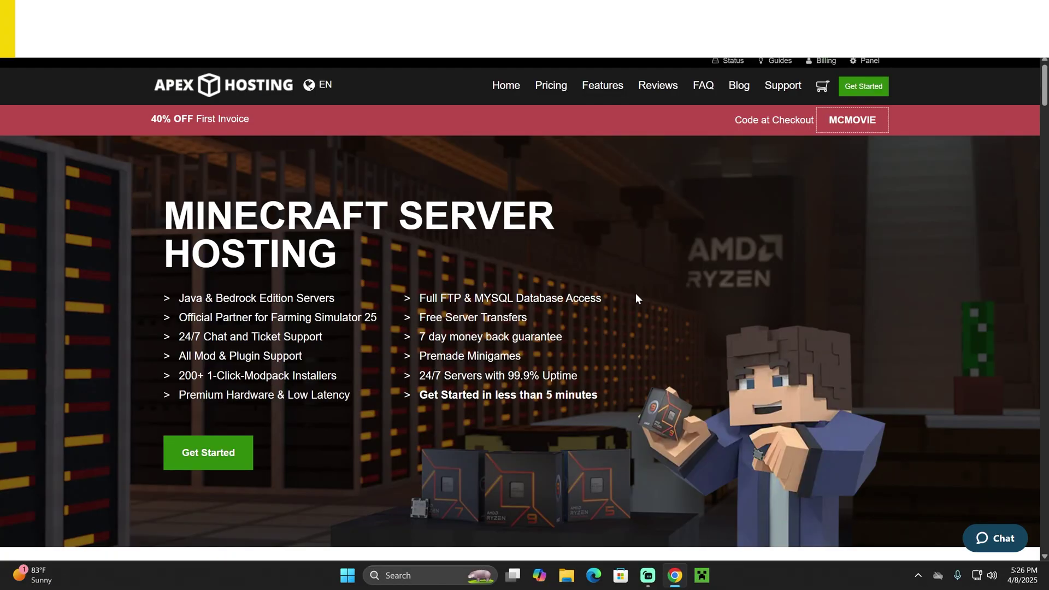
Look over the Apex Hosting page, examining its Minecraft server features and first-invoice discount.
{"action": "scroll", "coordinate": [671, 261], "scroll_direction": "down", "scroll_amount": 3}
{"action": "scroll", "coordinate": [602, 296], "scroll_direction": "up", "scroll_amount": 3}
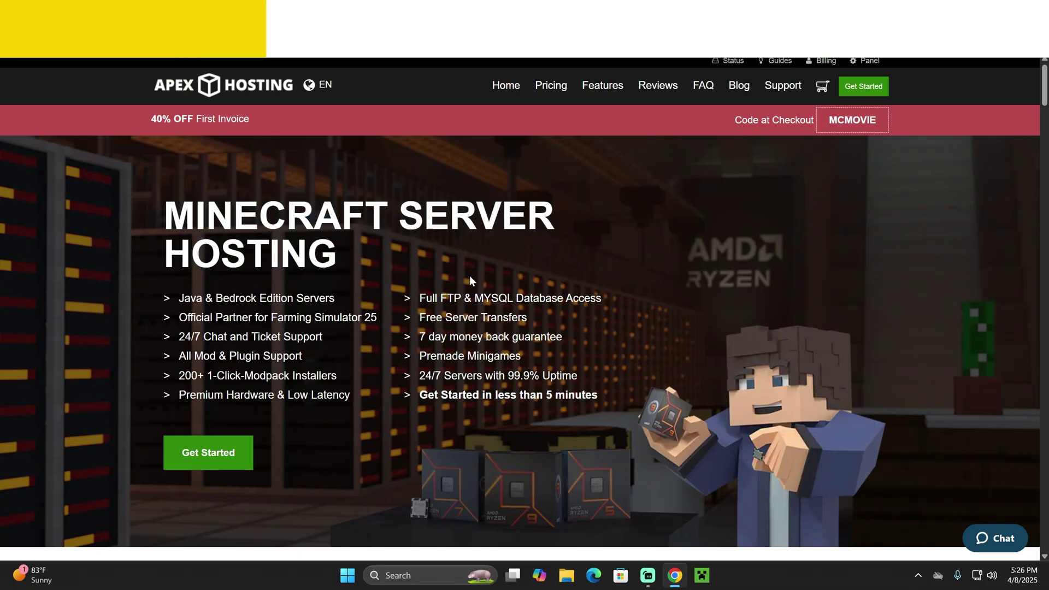
{"action": "left_click_drag", "start_coordinate": [148, 118], "coordinate": [484, 193]}
{"action": "left_click", "coordinate": [483, 193]}
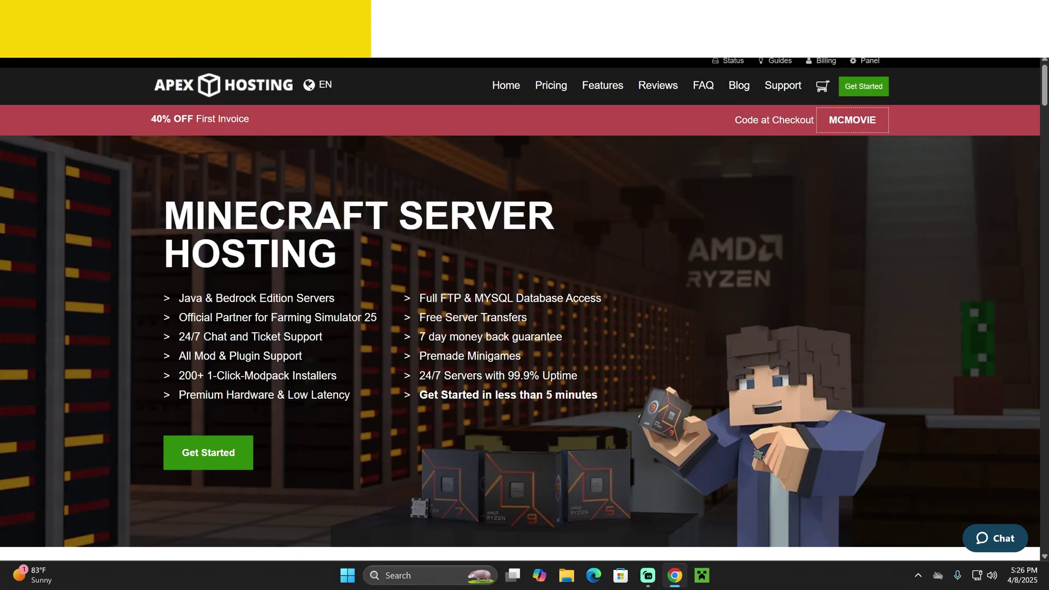
{"action": "double_click", "coordinate": [183, 119]}
{"action": "left_click", "coordinate": [297, 145]}
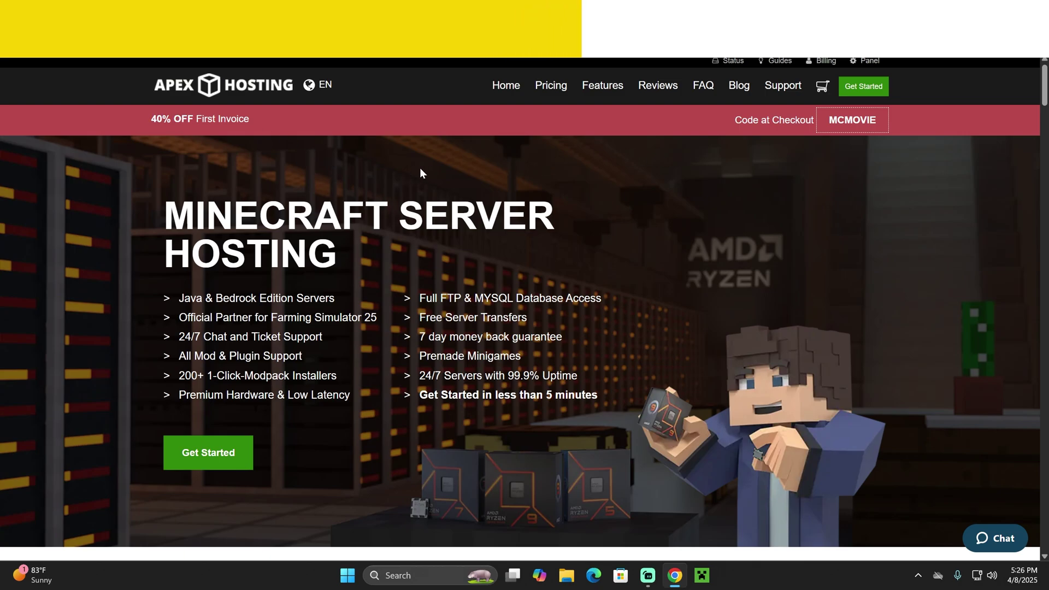
{"action": "left_click_drag", "start_coordinate": [253, 127], "coordinate": [155, 120]}
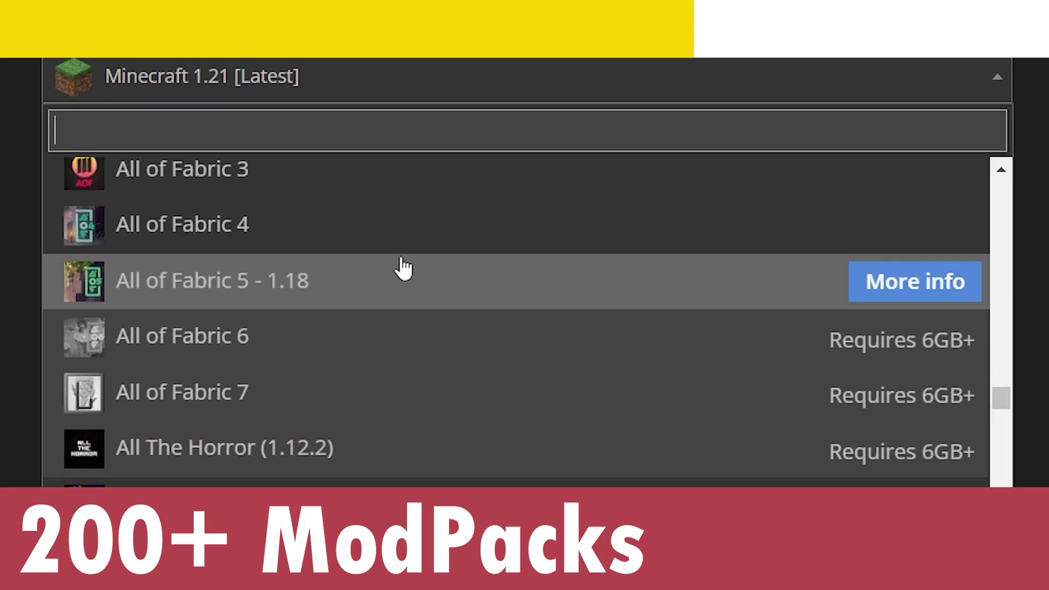
Browse the server hosting options, covering modpacks, worldwide locations and the supported JAR file versions.
{"action": "scroll", "coordinate": [399, 265], "scroll_direction": "down", "scroll_amount": 10}
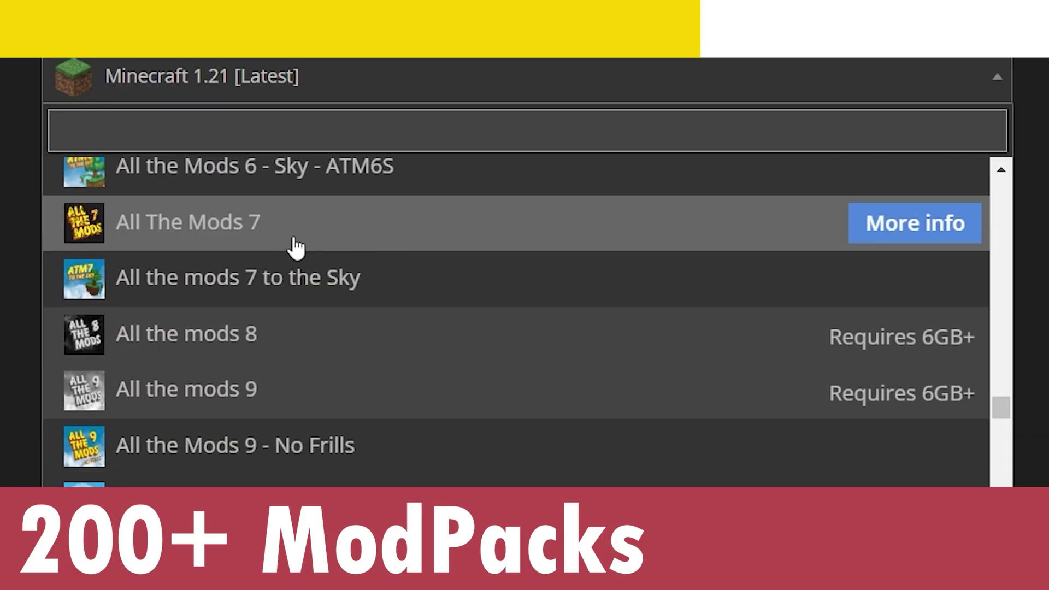
{"action": "scroll", "coordinate": [296, 249], "scroll_direction": "down", "scroll_amount": 10}
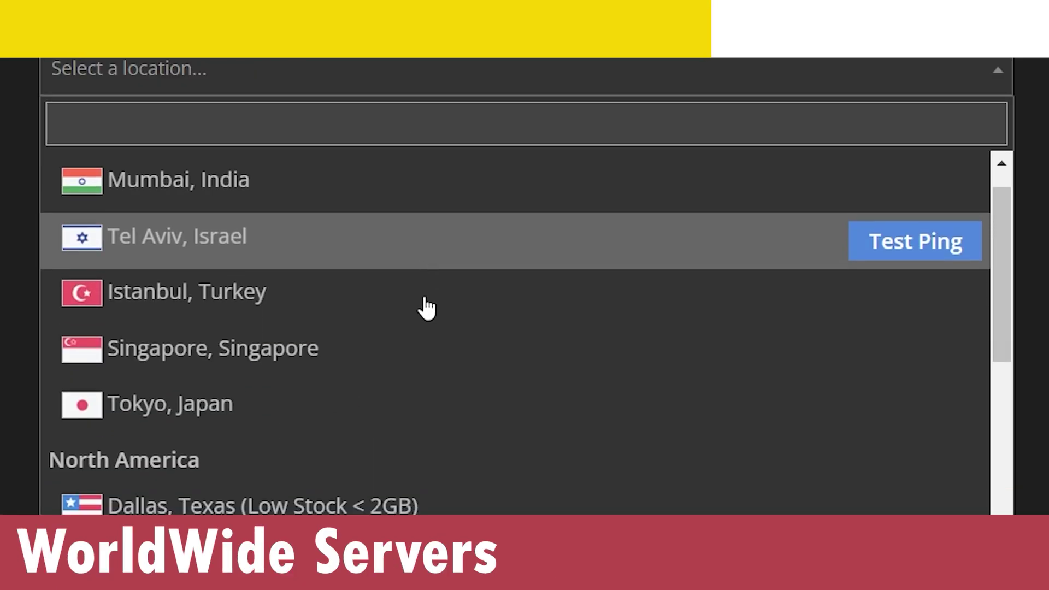
{"action": "scroll", "coordinate": [429, 307], "scroll_direction": "down", "scroll_amount": 6}
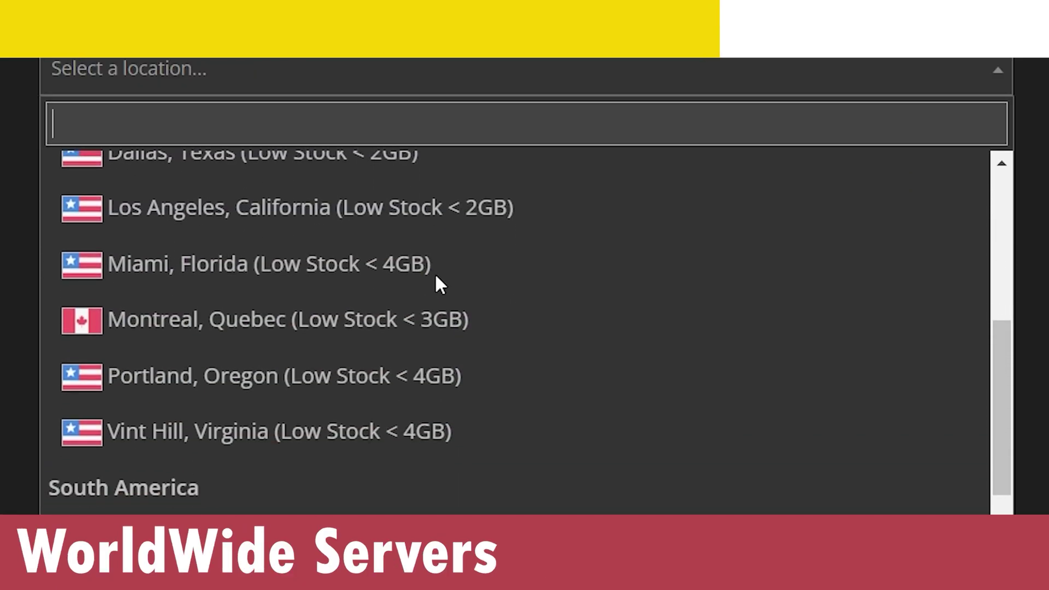
{"action": "scroll", "coordinate": [452, 286], "scroll_direction": "down", "scroll_amount": 5}
{"action": "scroll", "coordinate": [509, 452], "scroll_direction": "up", "scroll_amount": 7}
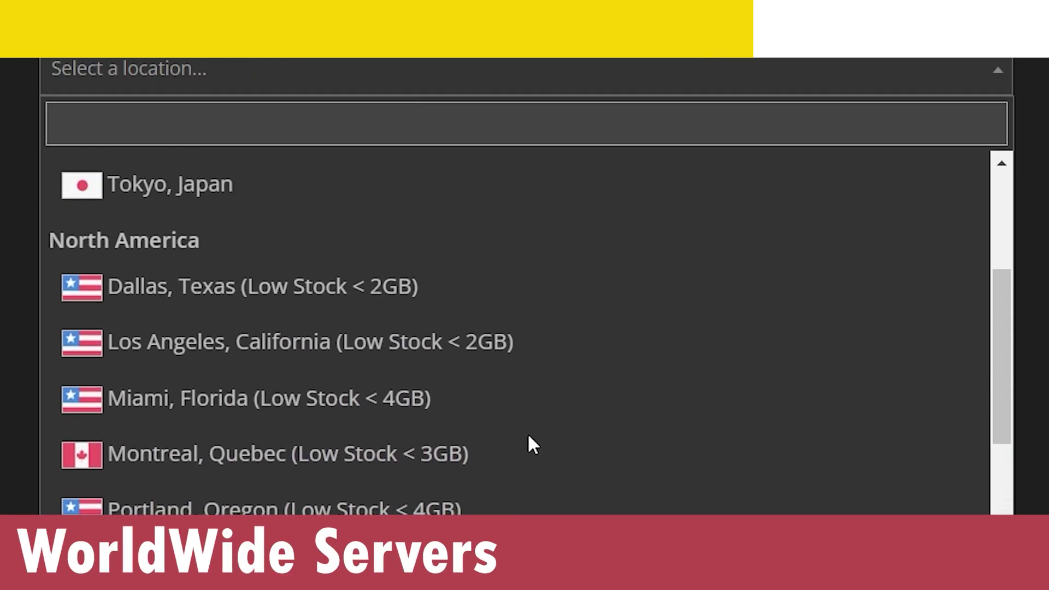
{"action": "scroll", "coordinate": [541, 415], "scroll_direction": "up", "scroll_amount": 4}
{"action": "scroll", "coordinate": [850, 246], "scroll_direction": "up", "scroll_amount": 2}
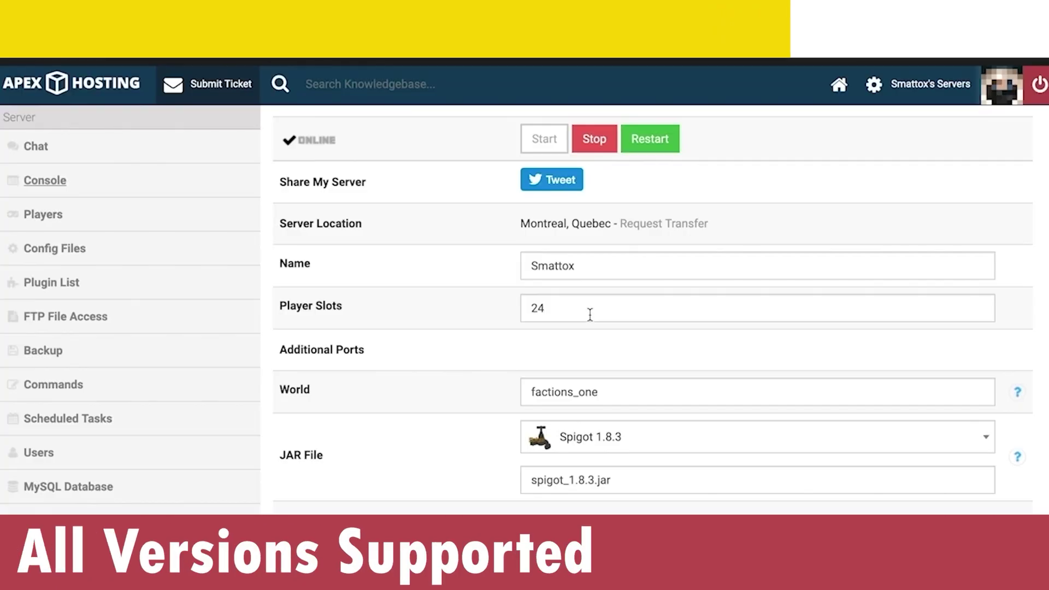
{"action": "left_click", "coordinate": [726, 433]}
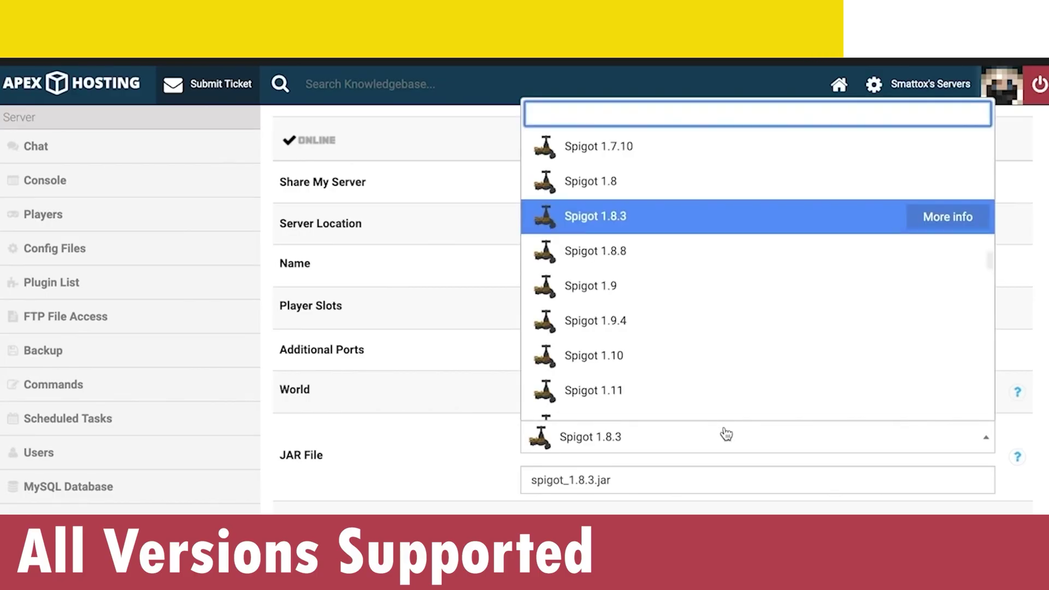
{"action": "left_click", "coordinate": [712, 264]}
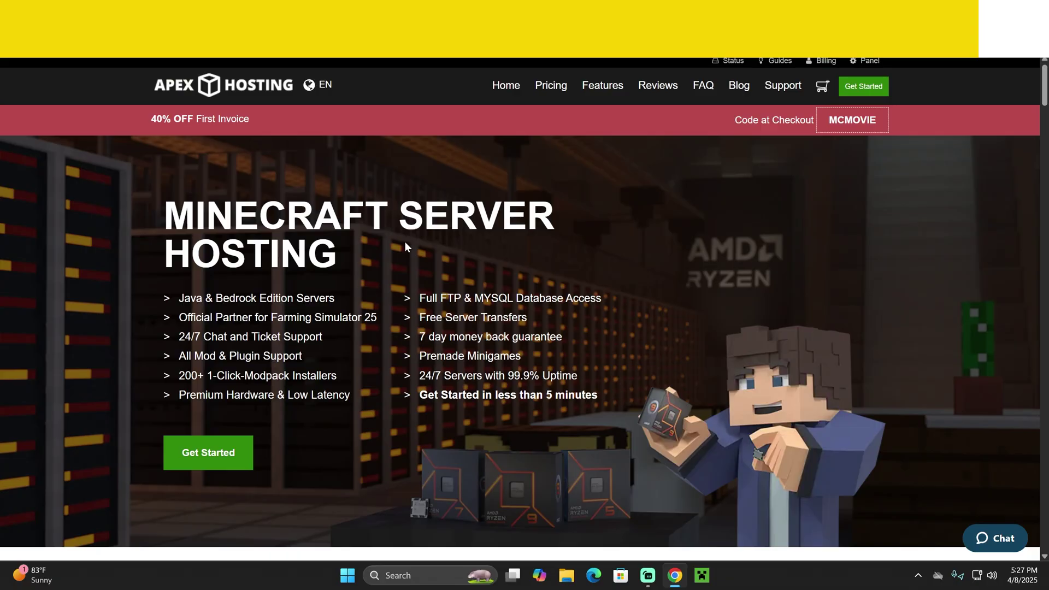
{"action": "scroll", "coordinate": [423, 241], "scroll_direction": "down", "scroll_amount": 4}
{"action": "scroll", "coordinate": [412, 254], "scroll_direction": "up", "scroll_amount": 4}
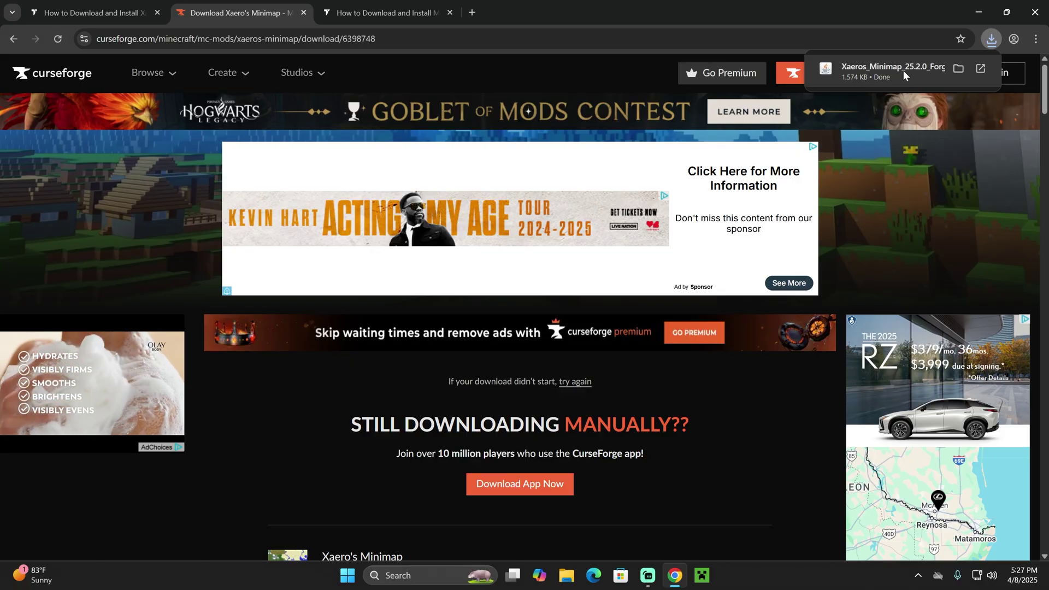
Place the downloaded Xaeros_Minimap_25.2.0_Forge_1.21.5.jar on the desktop and restore the browser to full size.
{"action": "left_click_drag", "start_coordinate": [849, 4], "coordinate": [458, 313]}
{"action": "left_click", "coordinate": [610, 338]}
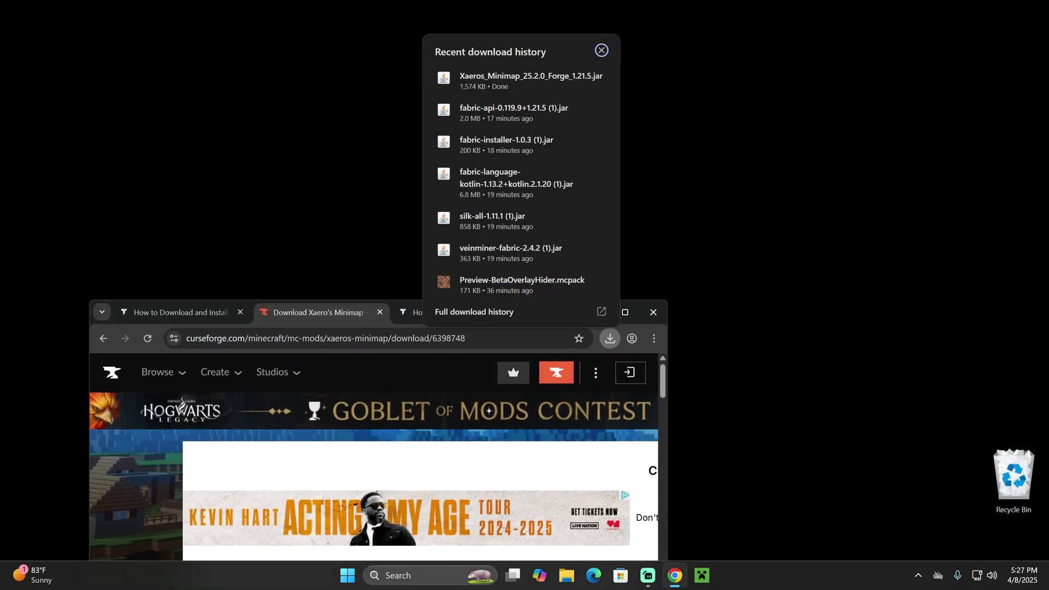
{"action": "left_click_drag", "start_coordinate": [514, 83], "coordinate": [665, 214]}
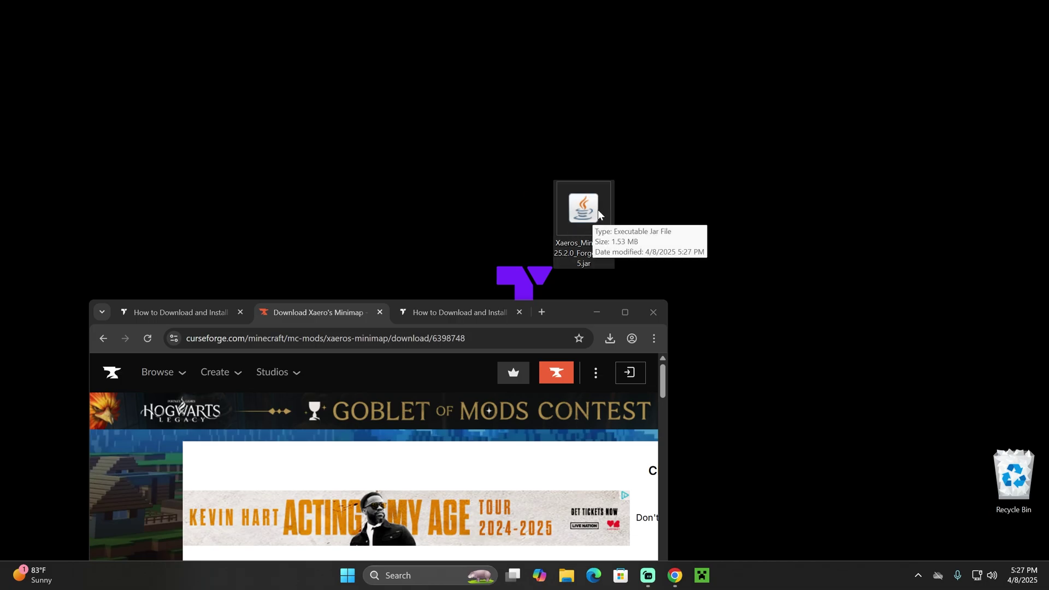
{"action": "left_click", "coordinate": [625, 312]}
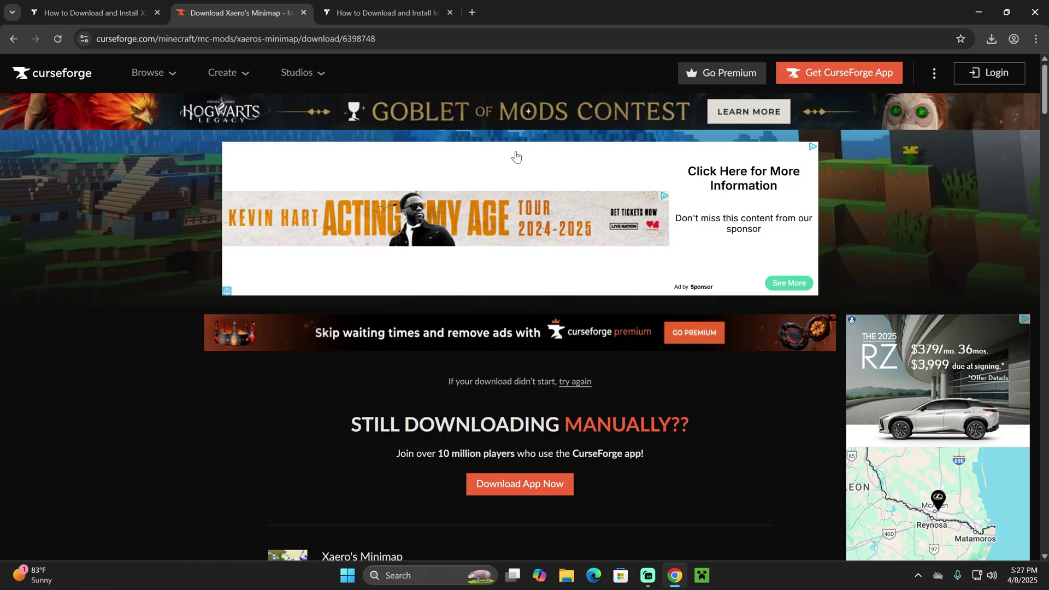
Open the guide on installing the Minecraft Forge mod loader and review its download and installation steps.
{"action": "left_click", "coordinate": [370, 6]}
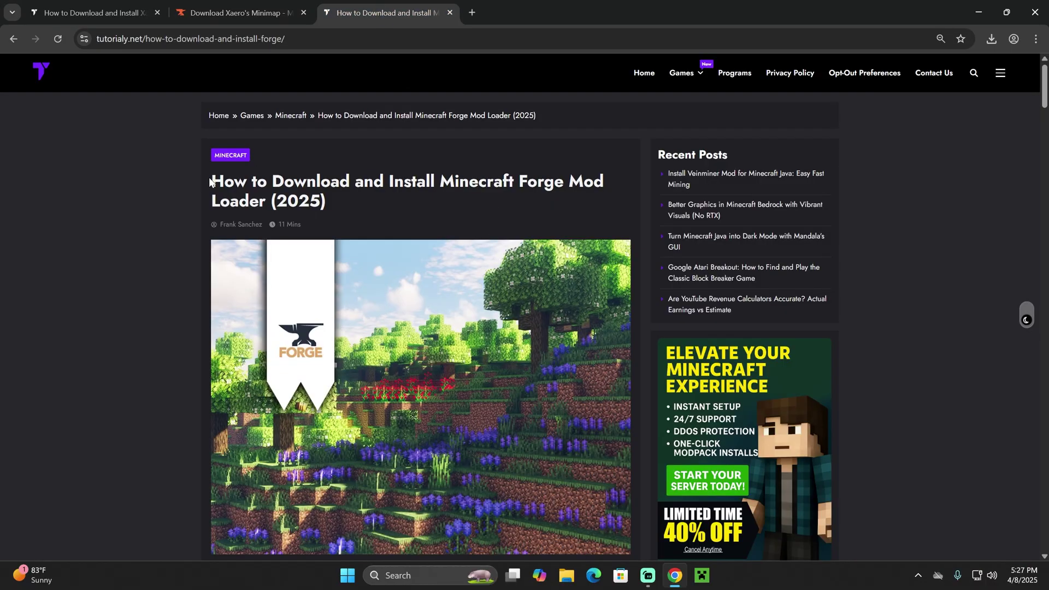
{"action": "left_click_drag", "start_coordinate": [209, 177], "coordinate": [363, 198]}
{"action": "scroll", "coordinate": [446, 205], "scroll_direction": "down", "scroll_amount": 20}
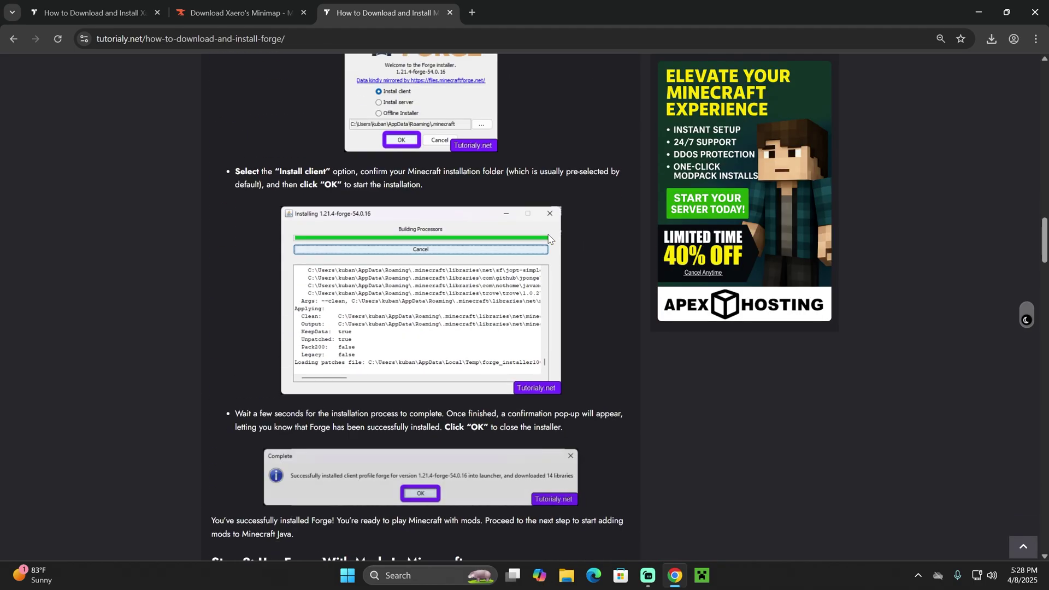
{"action": "scroll", "coordinate": [549, 239], "scroll_direction": "down", "scroll_amount": 10}
{"action": "scroll", "coordinate": [566, 237], "scroll_direction": "up", "scroll_amount": 20}
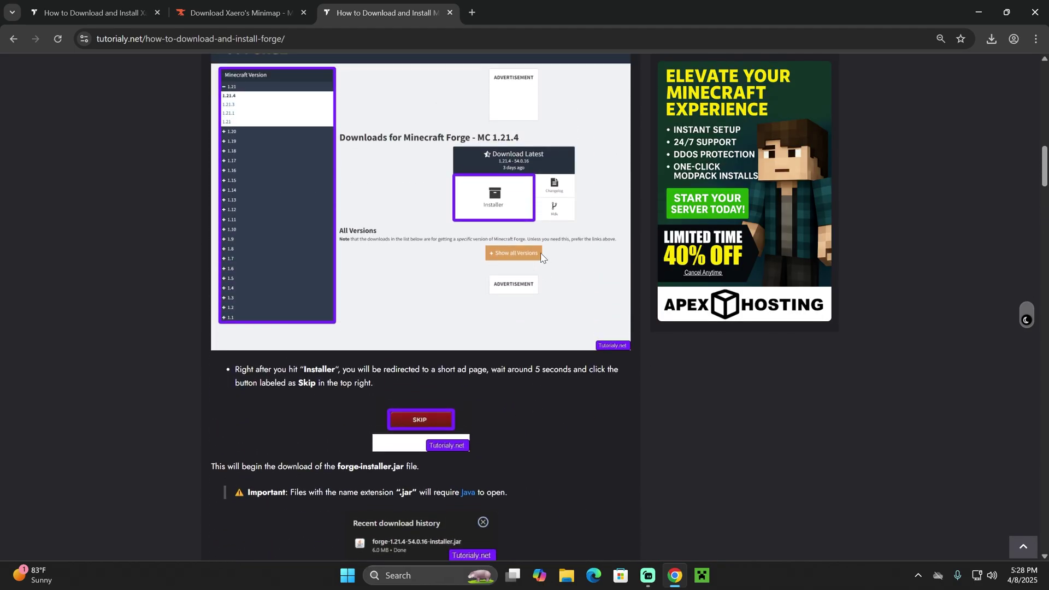
{"action": "scroll", "coordinate": [541, 257], "scroll_direction": "up", "scroll_amount": 6}
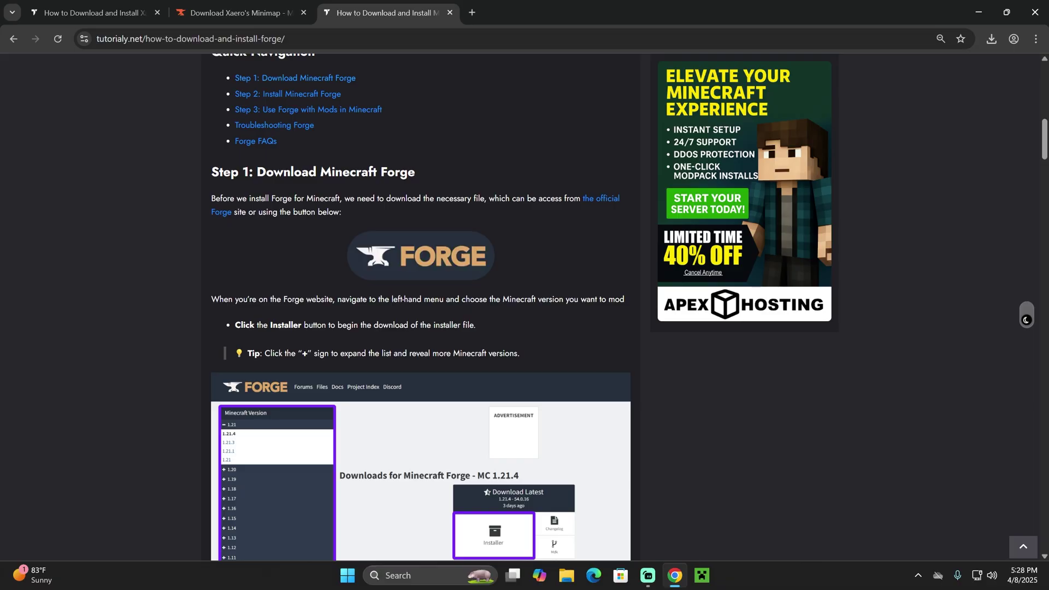
{"action": "scroll", "coordinate": [338, 295], "scroll_direction": "up", "scroll_amount": 3}
Open the Forge download site from the guide's first section and download the latest Forge installer for Minecraft 1.21.5.
{"action": "left_click", "coordinate": [270, 265]}
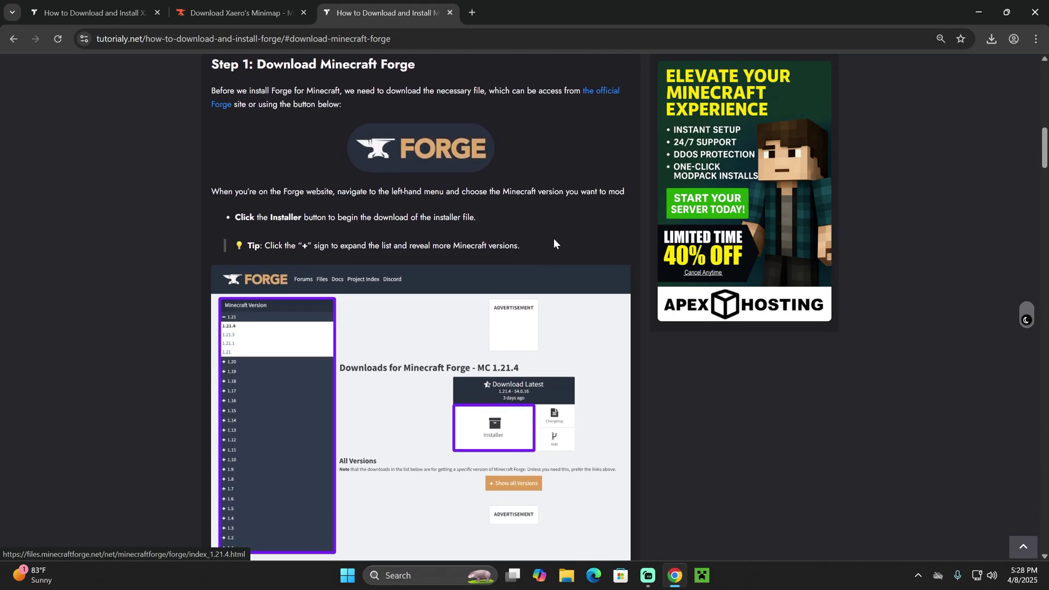
{"action": "left_click", "coordinate": [436, 157]}
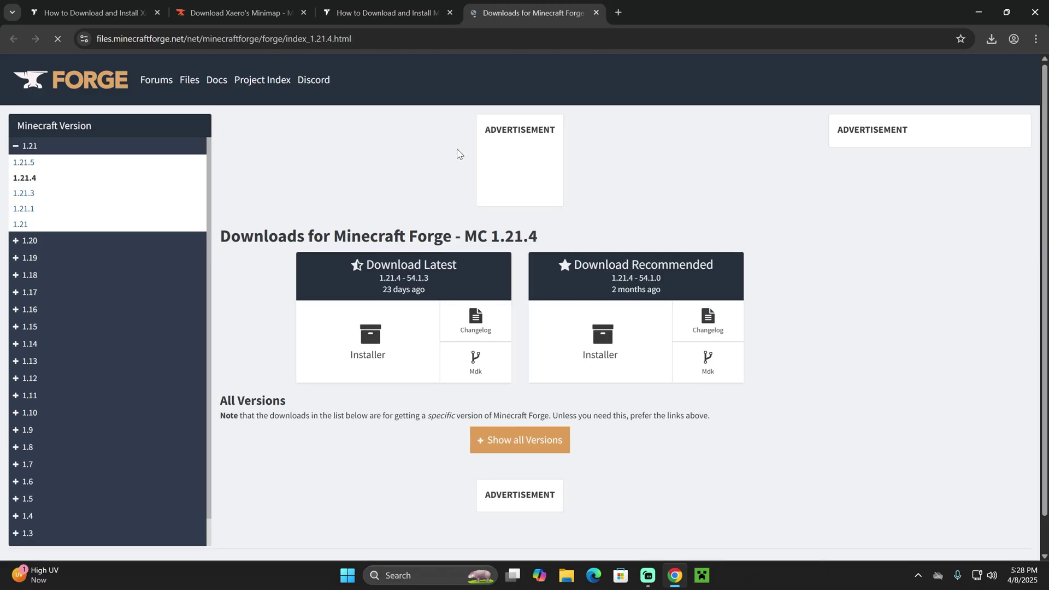
{"action": "left_click", "coordinate": [30, 168]}
{"action": "left_click_drag", "start_coordinate": [541, 236], "coordinate": [488, 239]}
{"action": "left_click", "coordinate": [505, 239]}
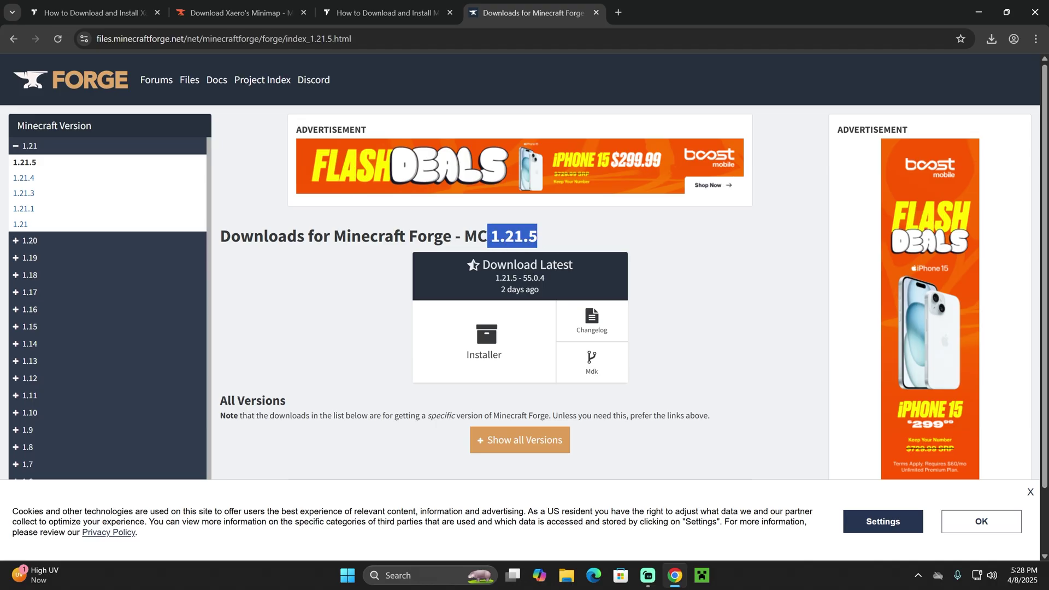
{"action": "left_click", "coordinate": [510, 341]}
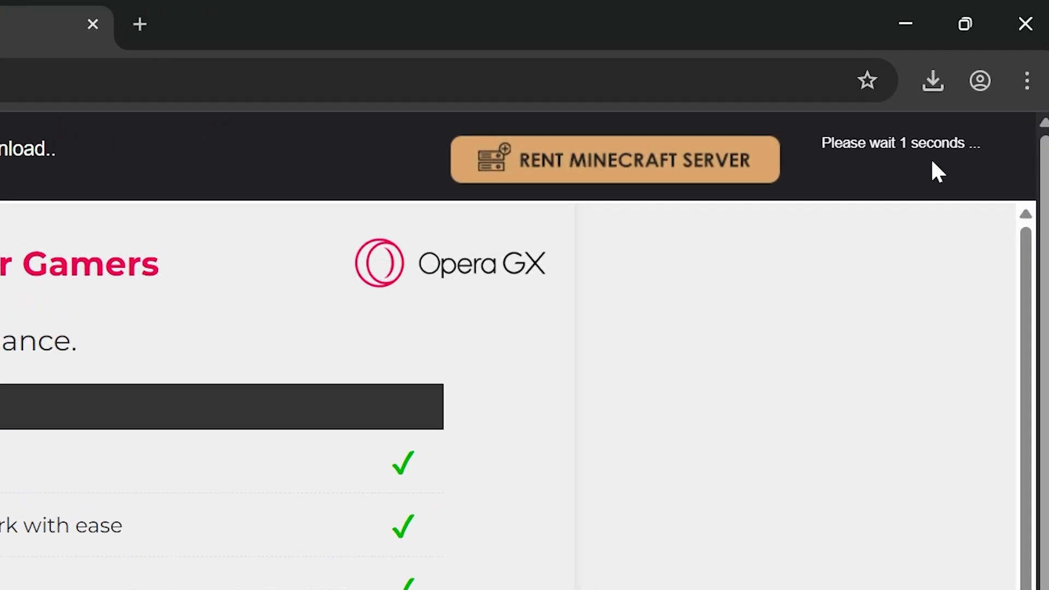
{"action": "left_click", "coordinate": [936, 160]}
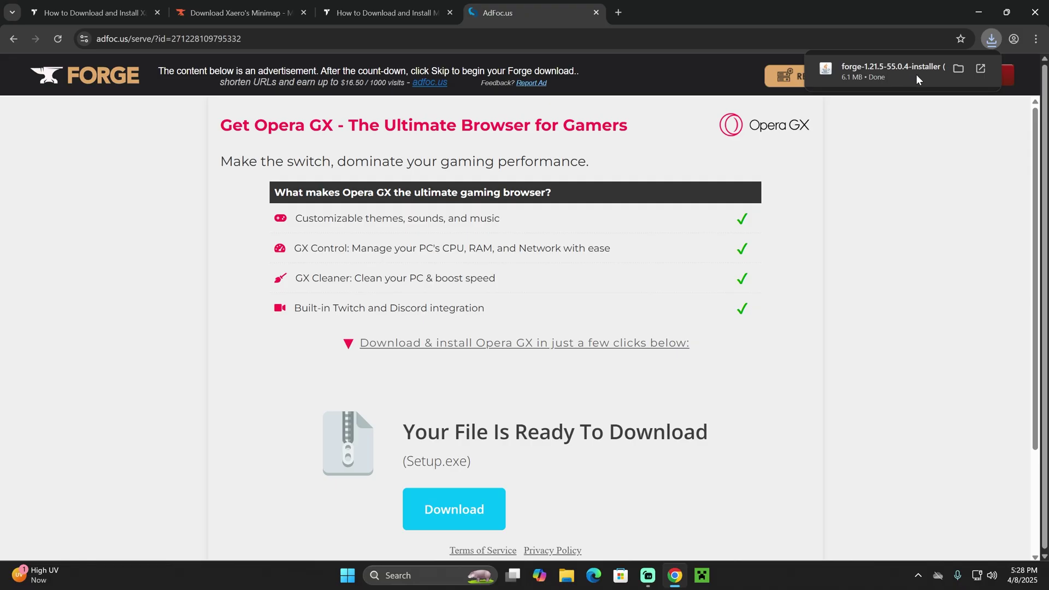
Place the downloaded forge-1.21.5-55.0.4-installer (1).jar on the desktop beside the Xaeros_Minimap file, and minimize the browser.
{"action": "double_click", "coordinate": [855, 6]}
{"action": "left_click", "coordinate": [570, 284]}
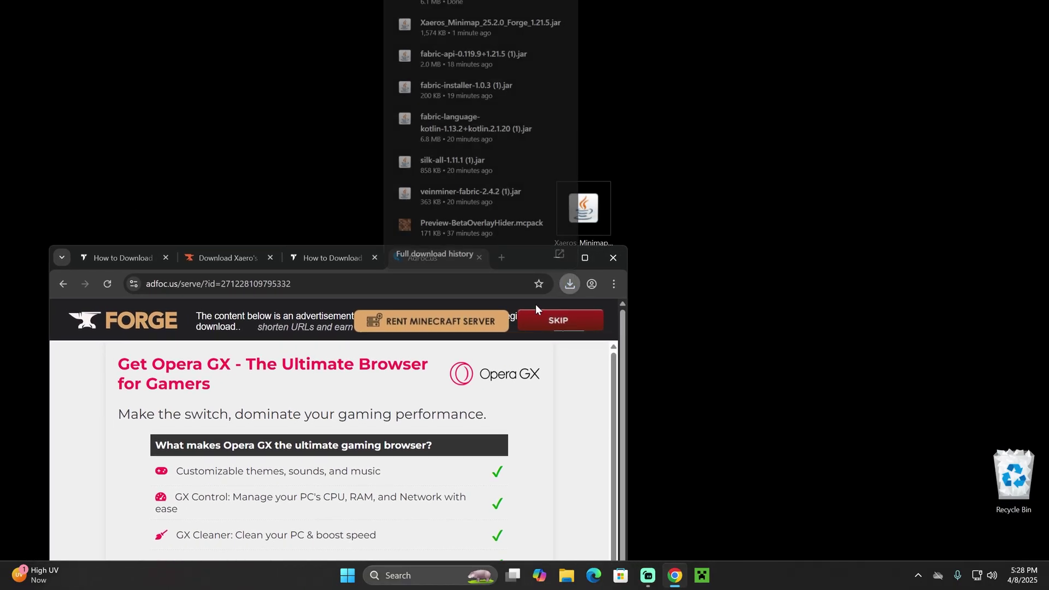
{"action": "left_click", "coordinate": [536, 261]}
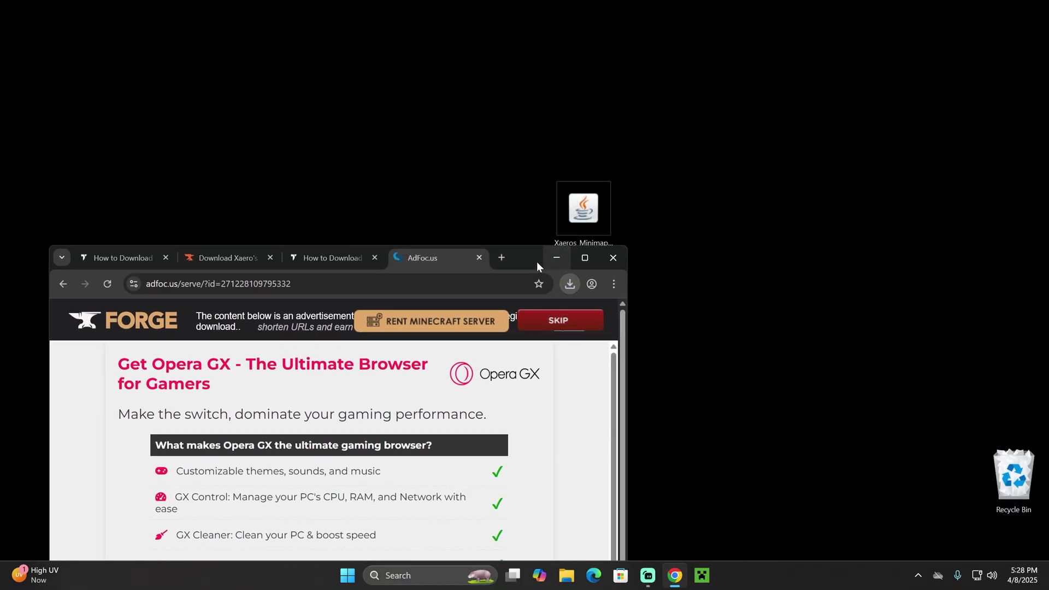
{"action": "left_click_drag", "start_coordinate": [537, 261], "coordinate": [477, 377]}
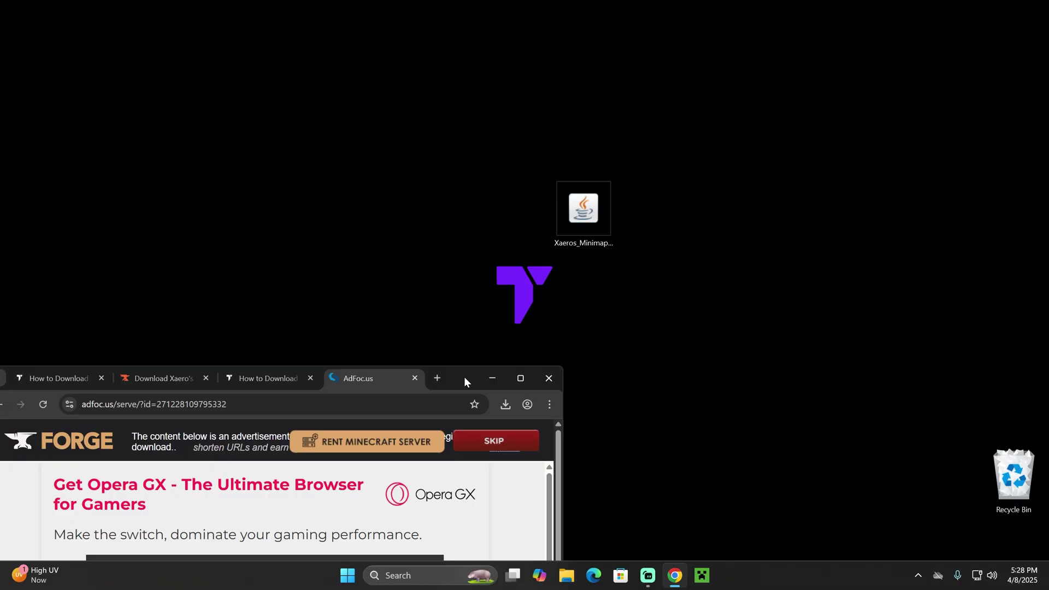
{"action": "left_click", "coordinate": [510, 400]}
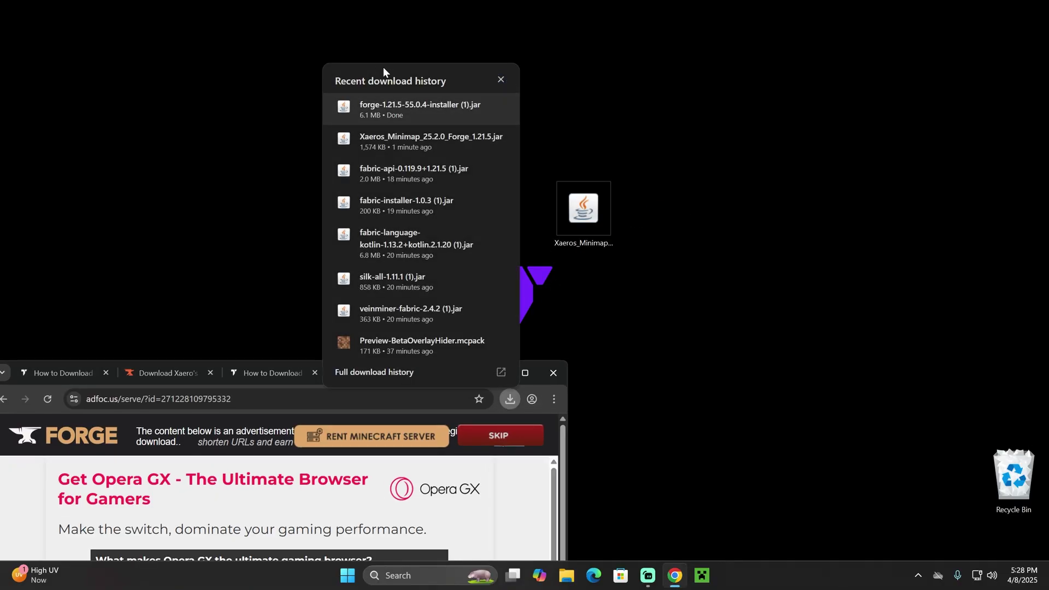
{"action": "left_click_drag", "start_coordinate": [404, 101], "coordinate": [707, 224]}
{"action": "left_click_drag", "start_coordinate": [850, 305], "coordinate": [541, 186]}
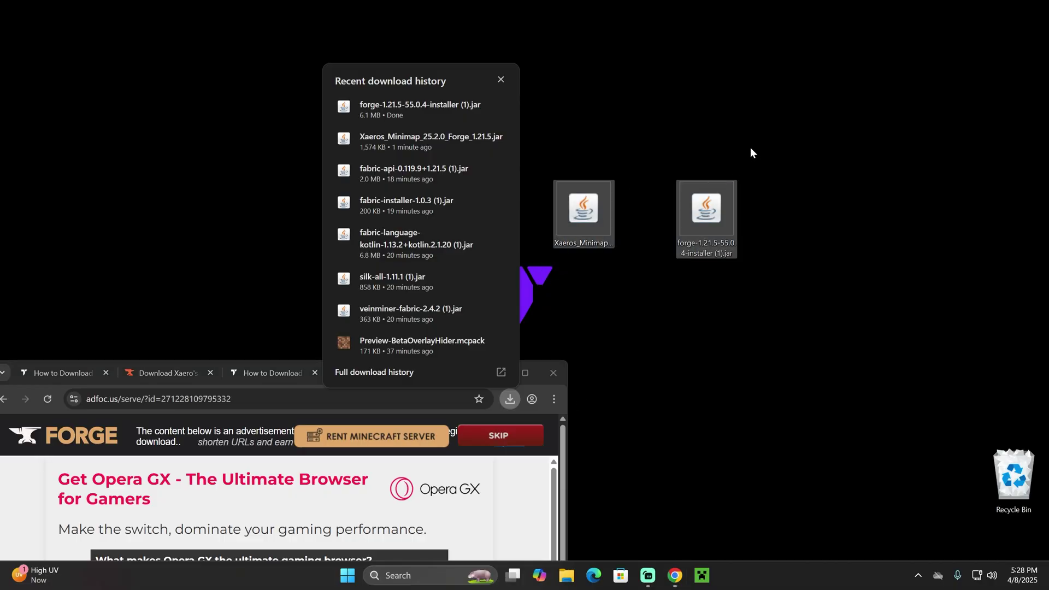
{"action": "key", "text": "super+d"}
{"action": "left_click", "coordinate": [706, 272]}
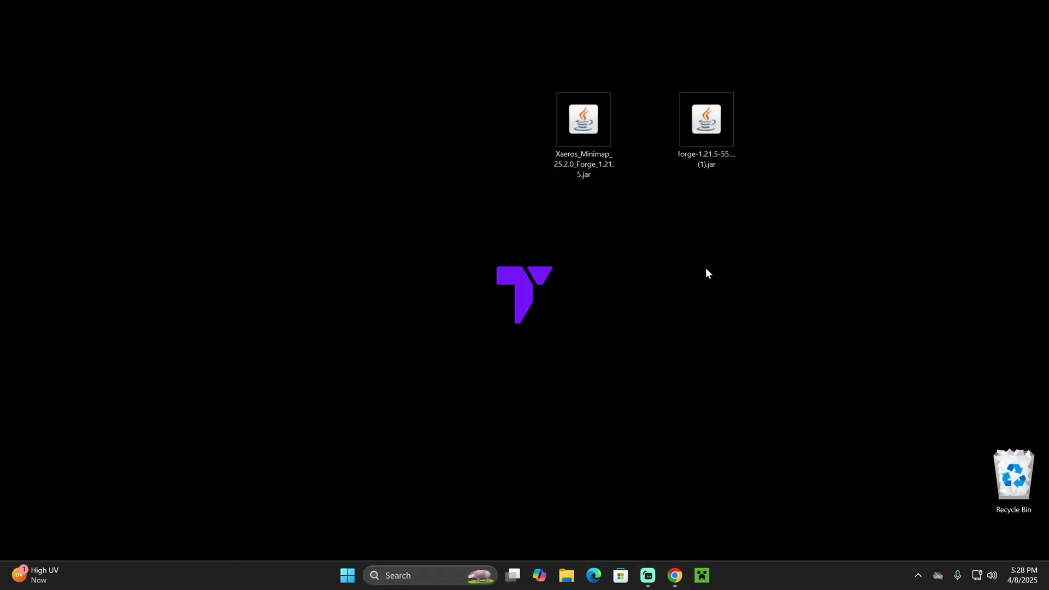
Run the Forge 1.21.5-55.0.4 installer from the desktop and install the client into the default .minecraft folder.
{"action": "left_click_drag", "start_coordinate": [744, 224], "coordinate": [708, 130]}
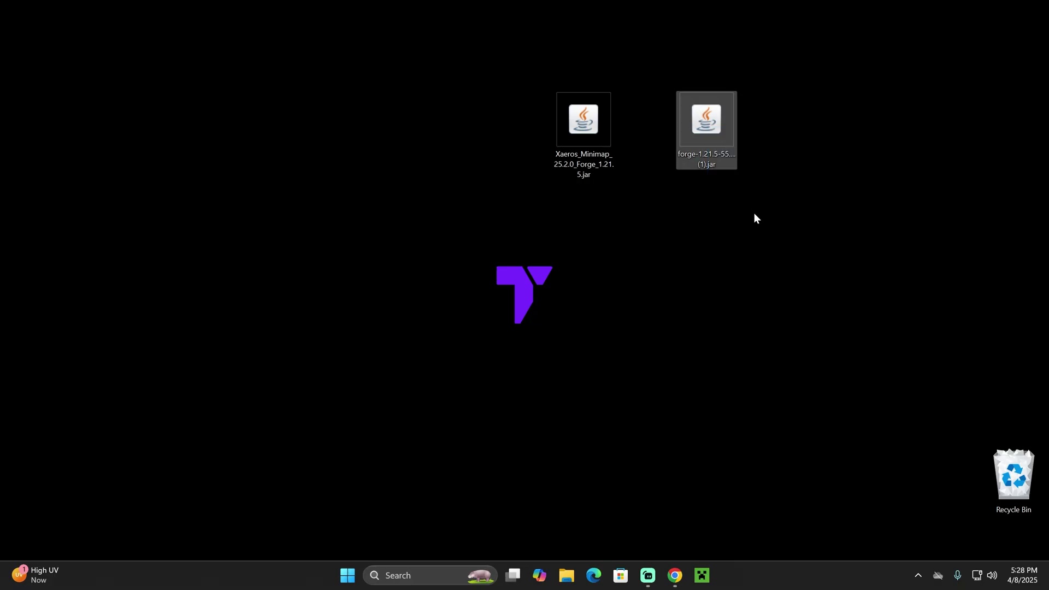
{"action": "left_click", "coordinate": [721, 276]}
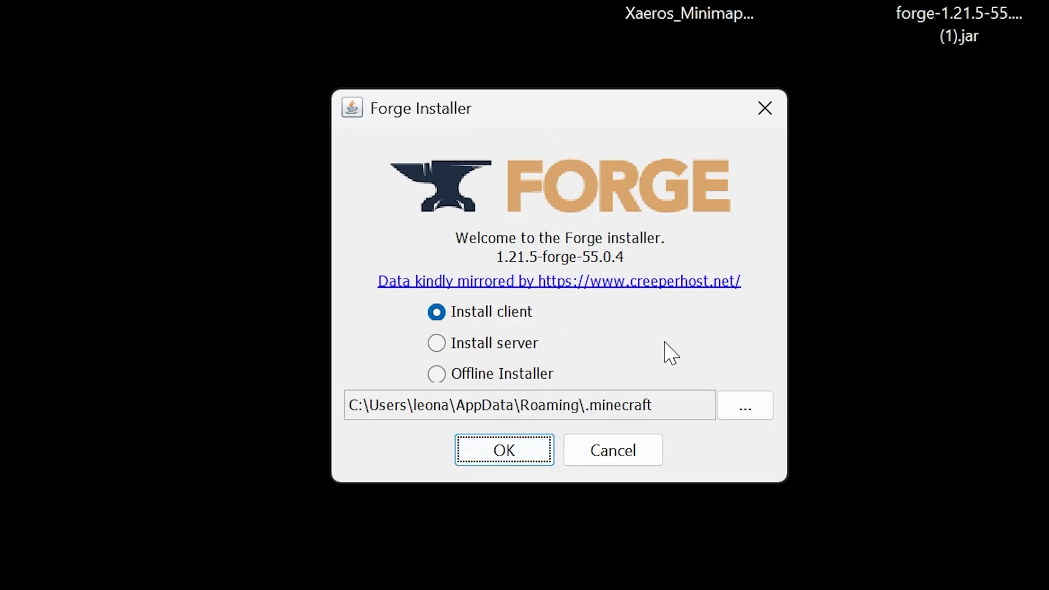
{"action": "left_click", "coordinate": [533, 454]}
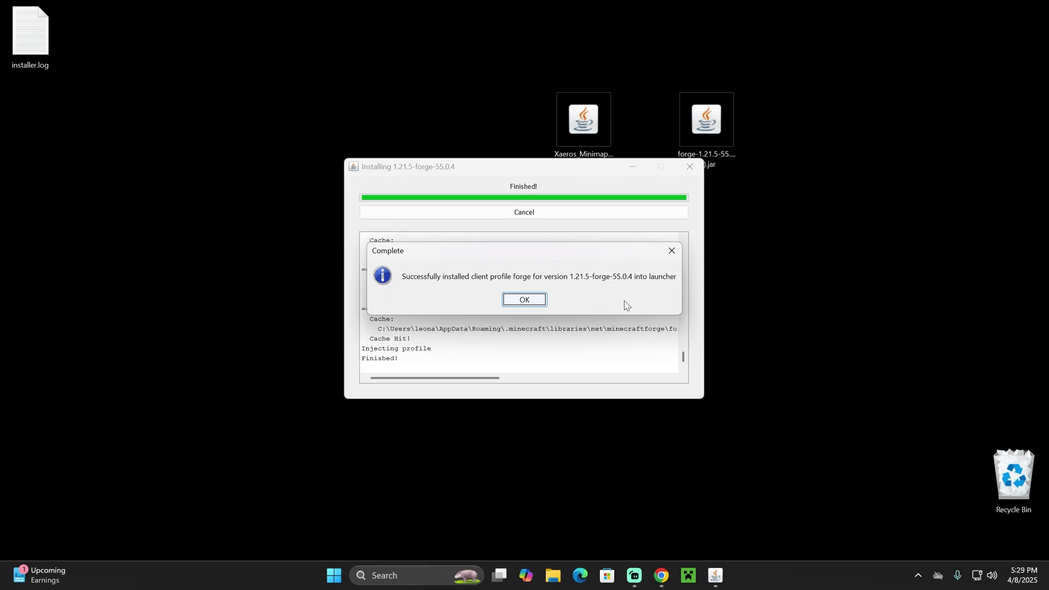
Open the Java 21 (JDK 21) guide in the browser, review its download, installation and troubleshooting sections, and return to the desktop.
{"action": "left_click", "coordinate": [663, 571]}
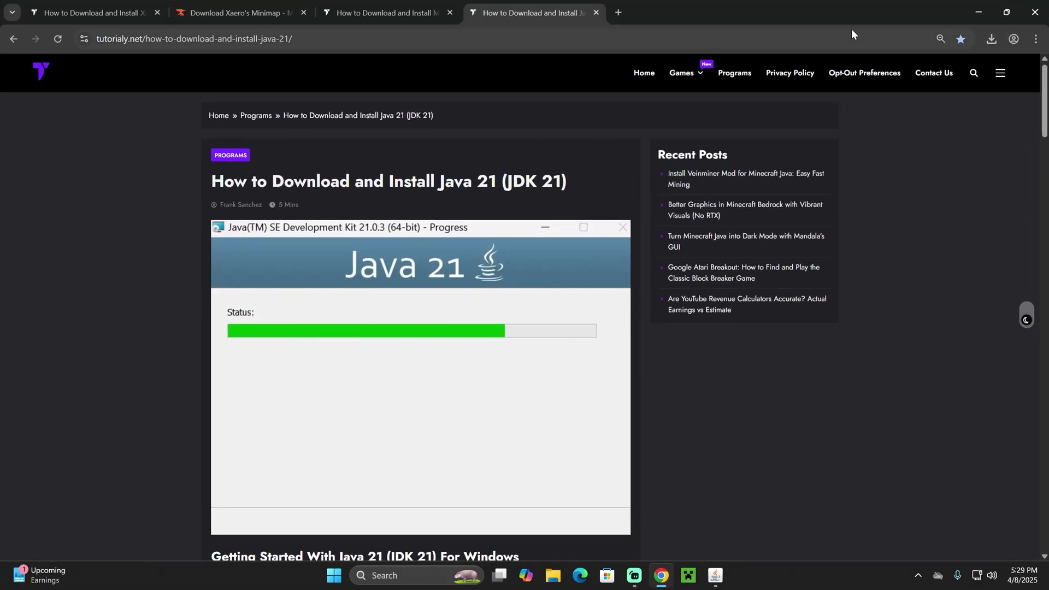
{"action": "left_click_drag", "start_coordinate": [852, 22], "coordinate": [648, 353]}
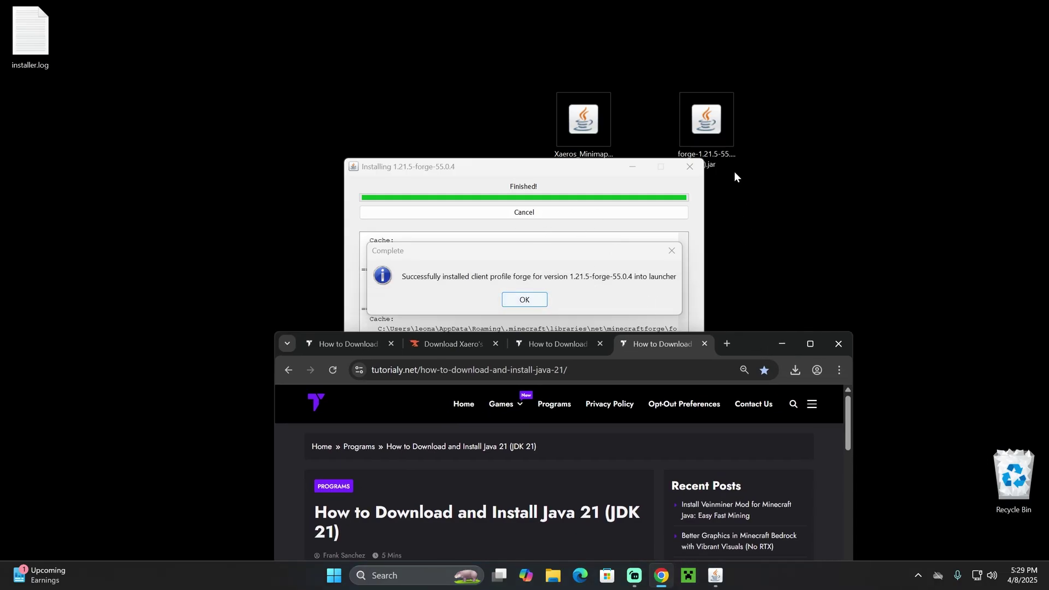
{"action": "double_click", "coordinate": [747, 347]}
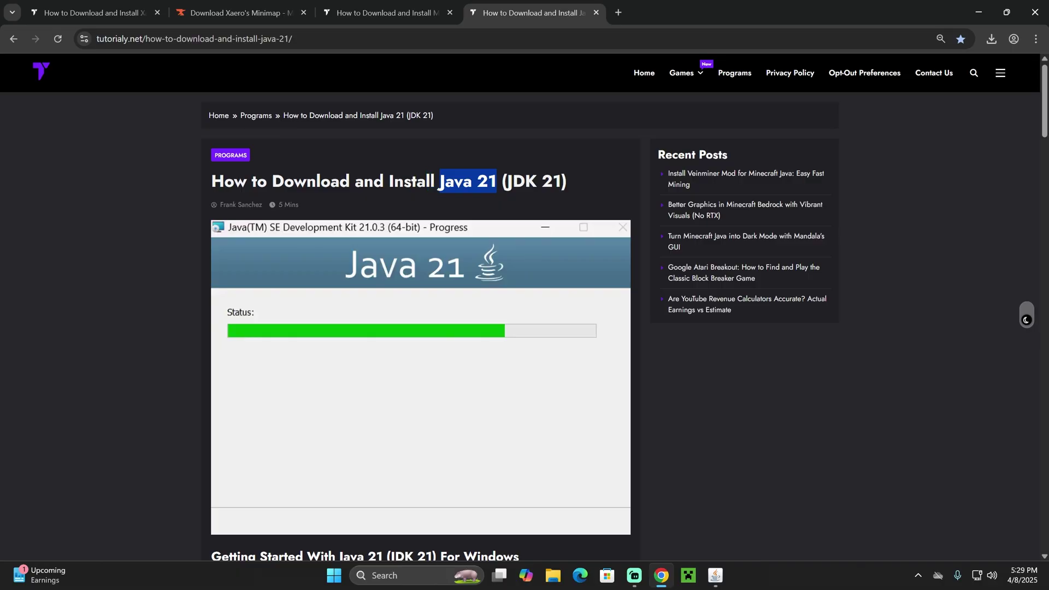
{"action": "scroll", "coordinate": [572, 254], "scroll_direction": "down", "scroll_amount": 15}
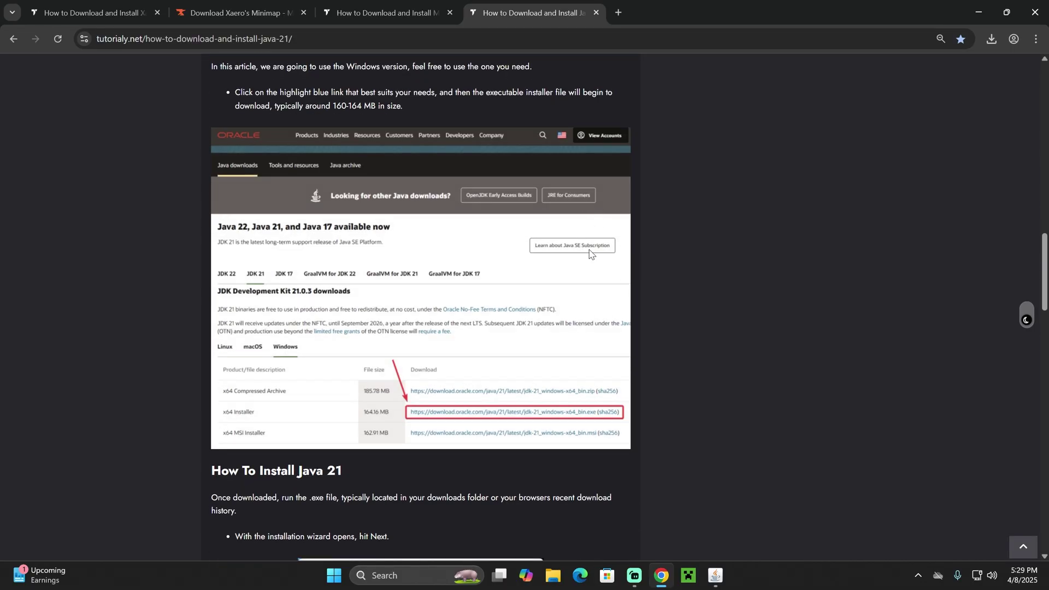
{"action": "scroll", "coordinate": [590, 253], "scroll_direction": "down", "scroll_amount": 5}
{"action": "scroll", "coordinate": [484, 106], "scroll_direction": "down", "scroll_amount": 7}
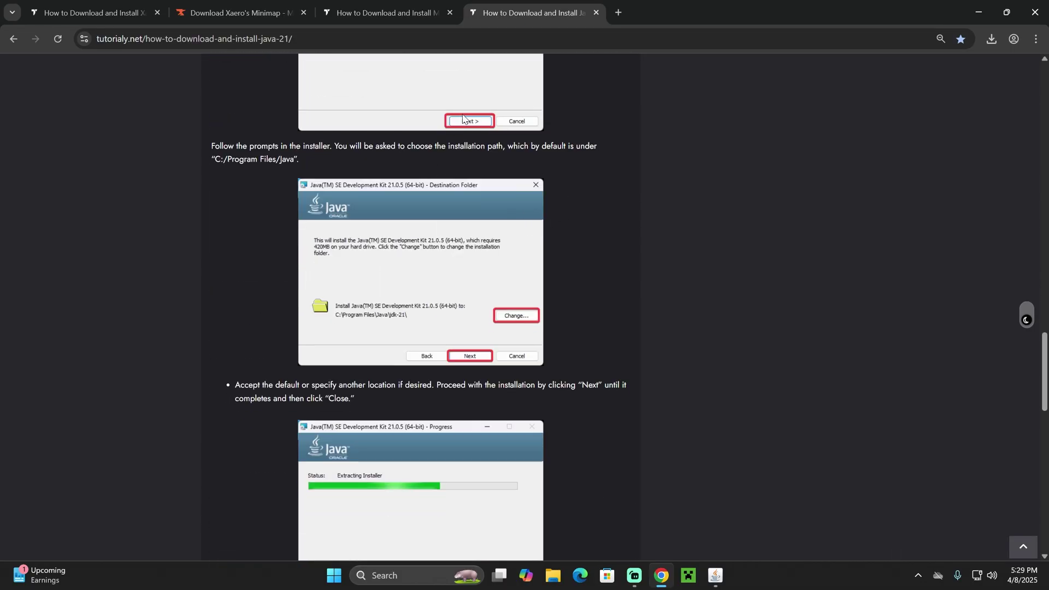
{"action": "scroll", "coordinate": [536, 255], "scroll_direction": "down", "scroll_amount": 10}
{"action": "scroll", "coordinate": [631, 389], "scroll_direction": "up", "scroll_amount": 20}
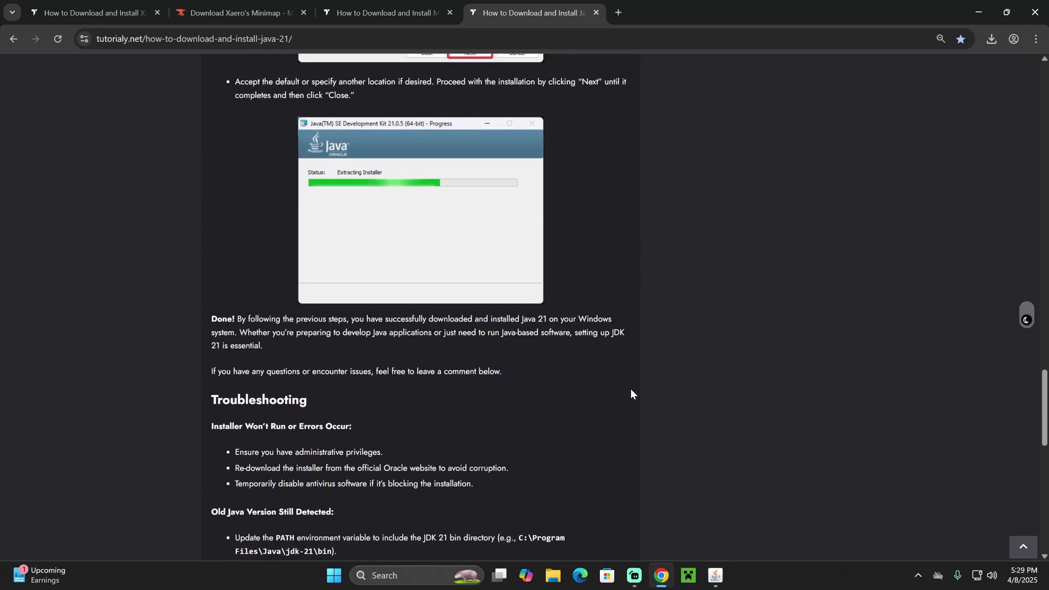
{"action": "scroll", "coordinate": [765, 226], "scroll_direction": "up", "scroll_amount": 6}
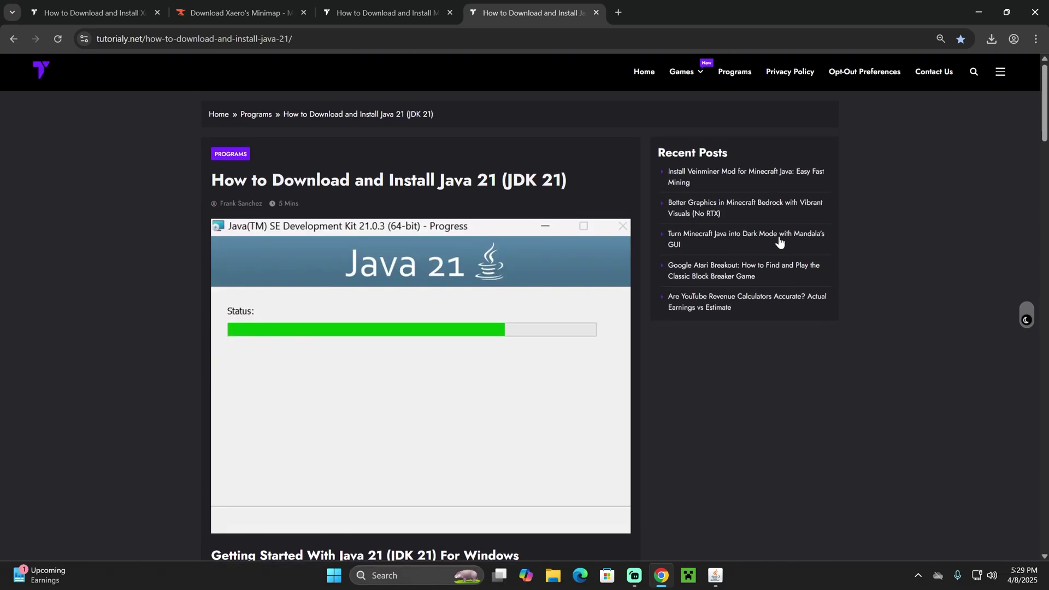
{"action": "left_click", "coordinate": [1006, 12]}
{"action": "left_click", "coordinate": [973, 13]}
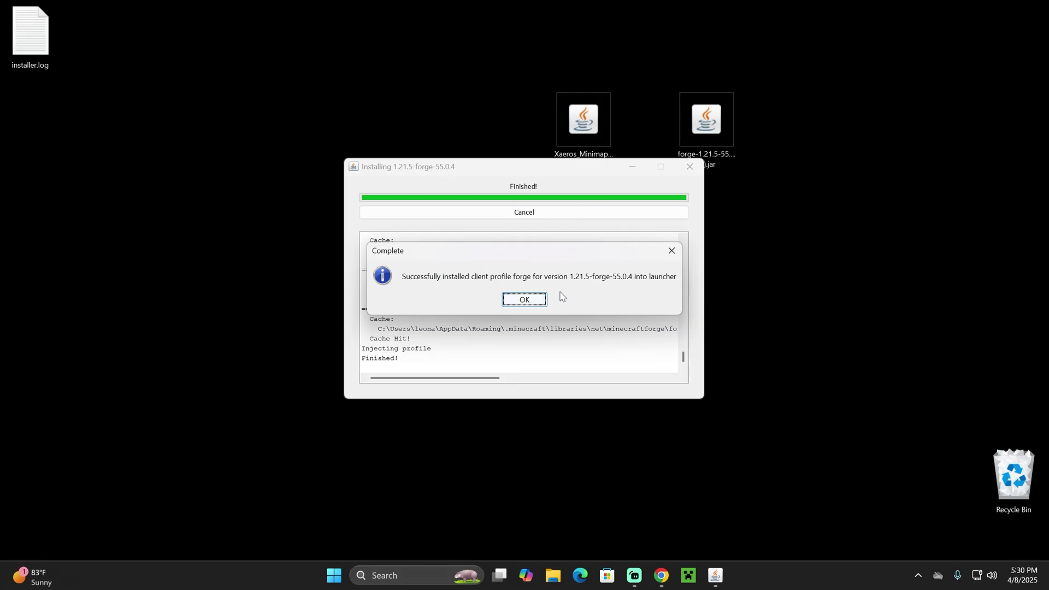
Close the finished Forge installer and delete installer.log and the Forge installer jar from the desktop.
{"action": "left_click", "coordinate": [524, 300]}
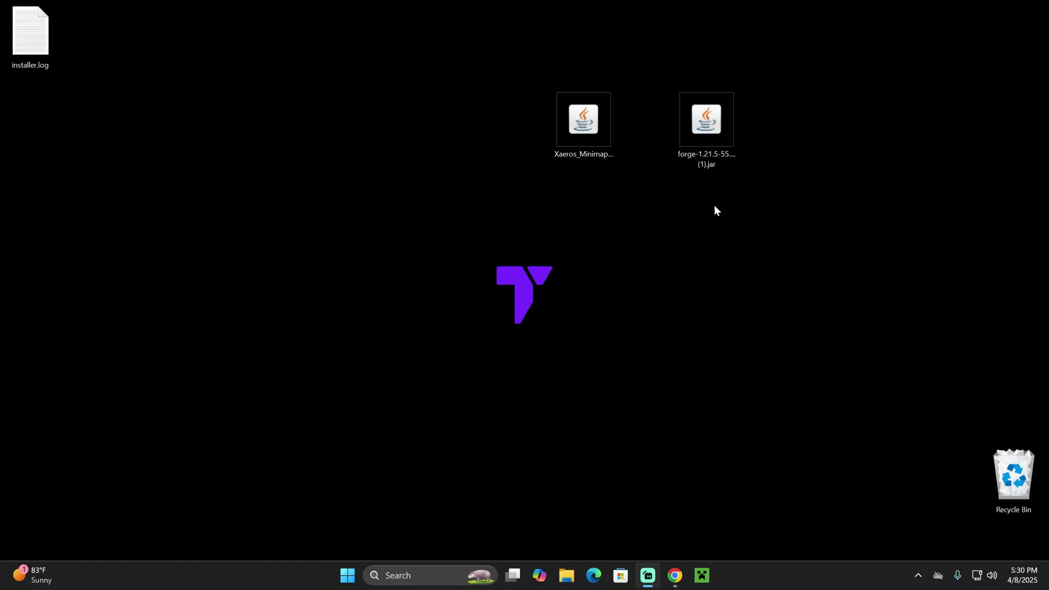
{"action": "left_click_drag", "start_coordinate": [172, 117], "coordinate": [15, 9]}
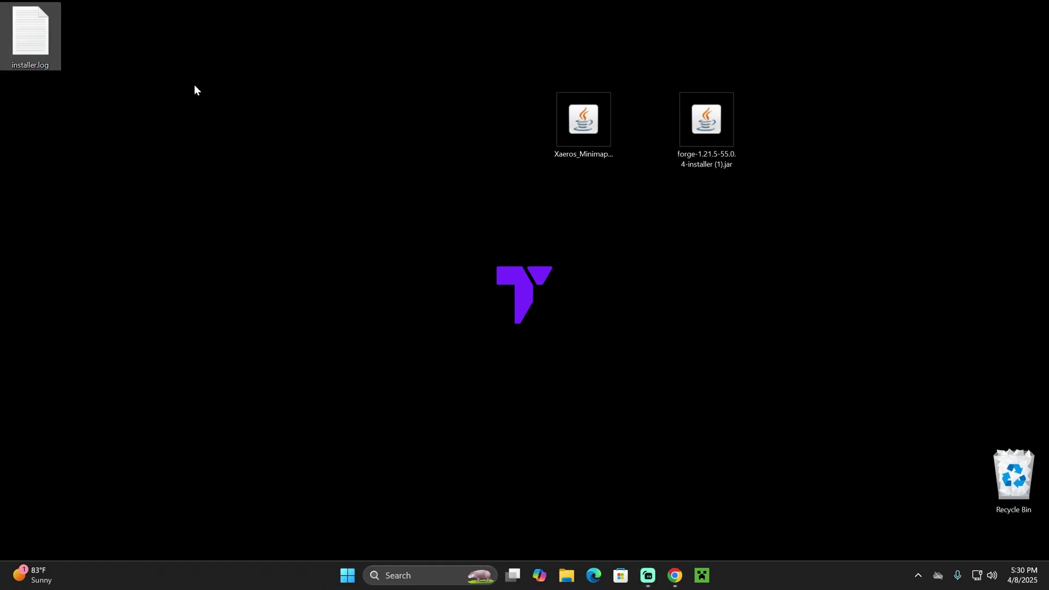
{"action": "key", "text": "Delete"}
{"action": "left_click", "coordinate": [718, 167]}
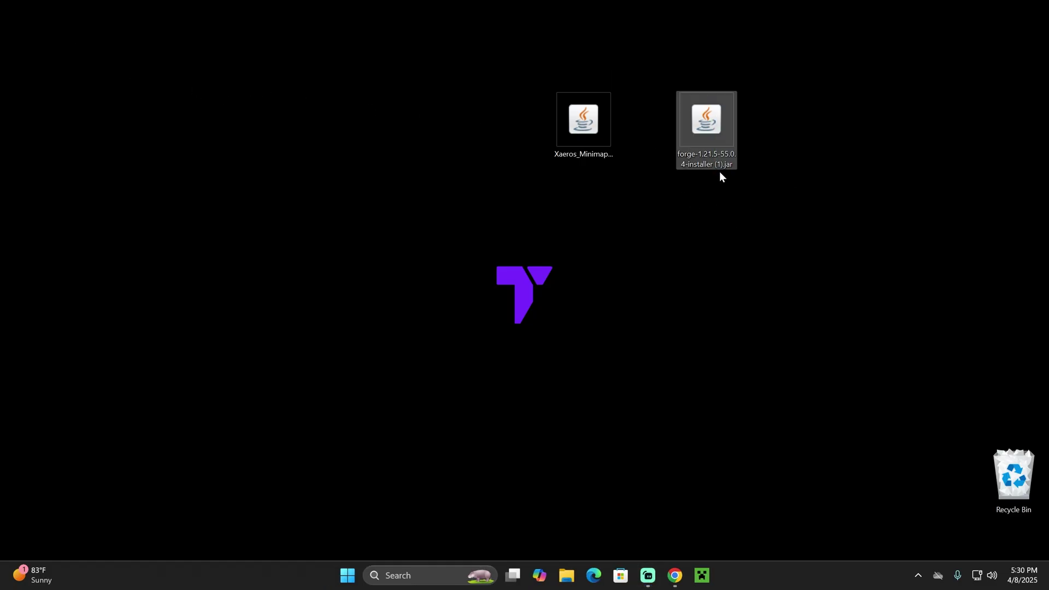
{"action": "key", "text": "Delete"}
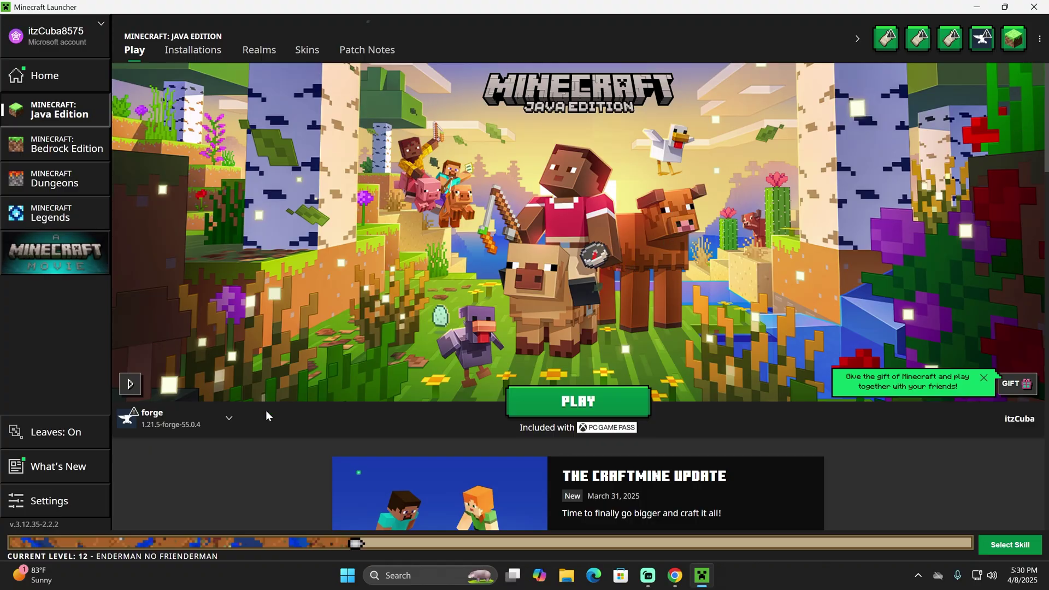
Open the Java Edition installations in the Minecraft Launcher and include modded versions in the list.
{"action": "mouse_move", "coordinate": [192, 422]}
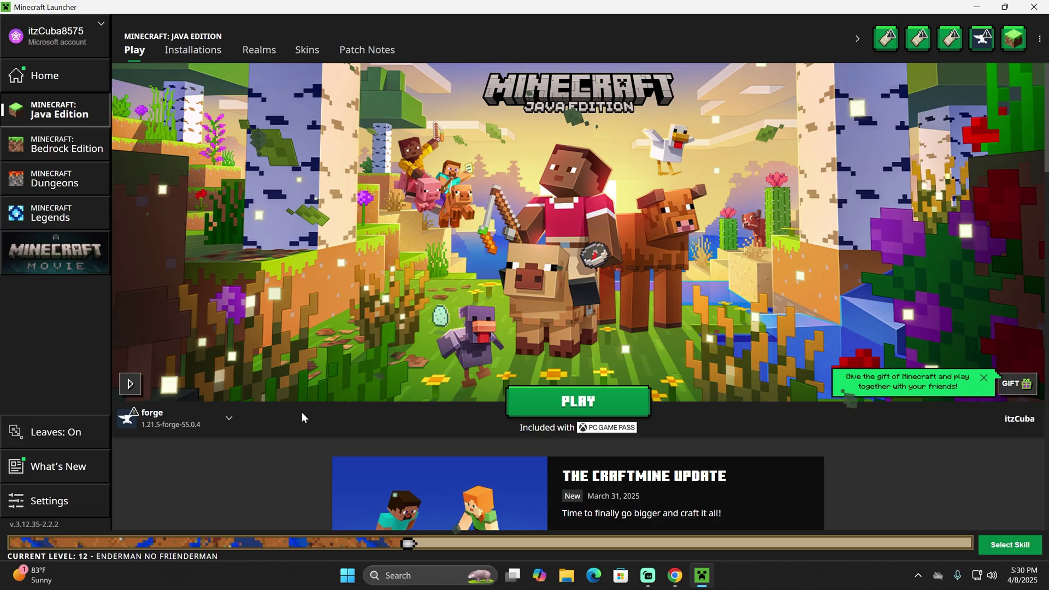
{"action": "left_click", "coordinate": [207, 60]}
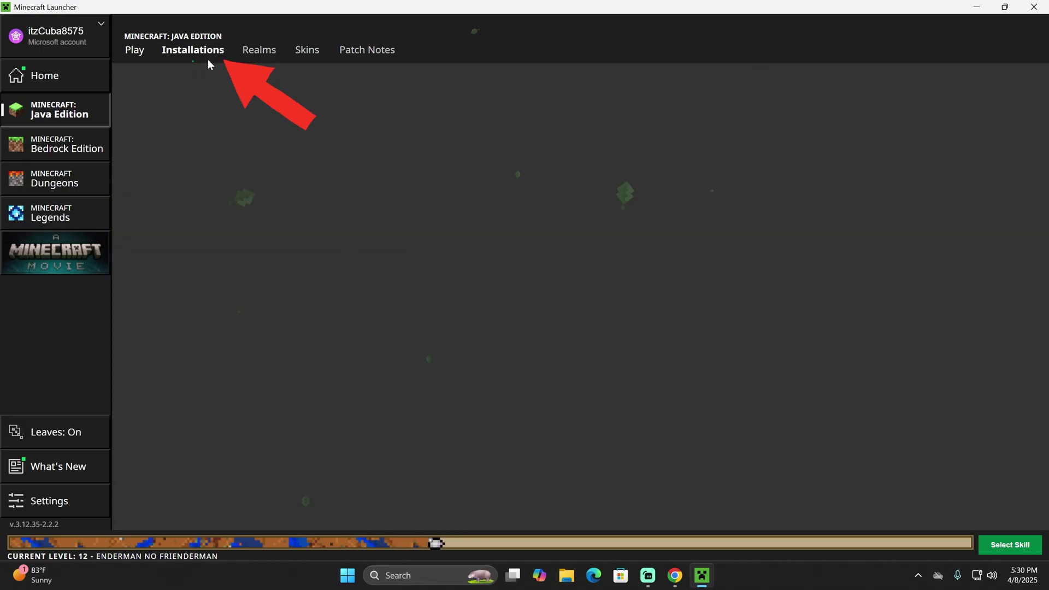
{"action": "left_click", "coordinate": [778, 91]}
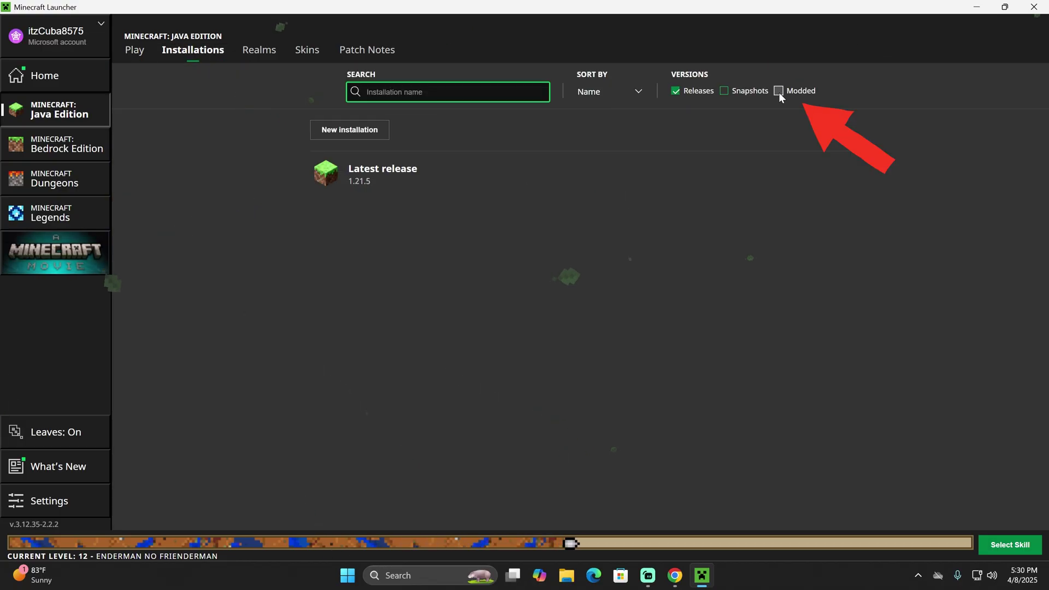
{"action": "left_click", "coordinate": [779, 92]}
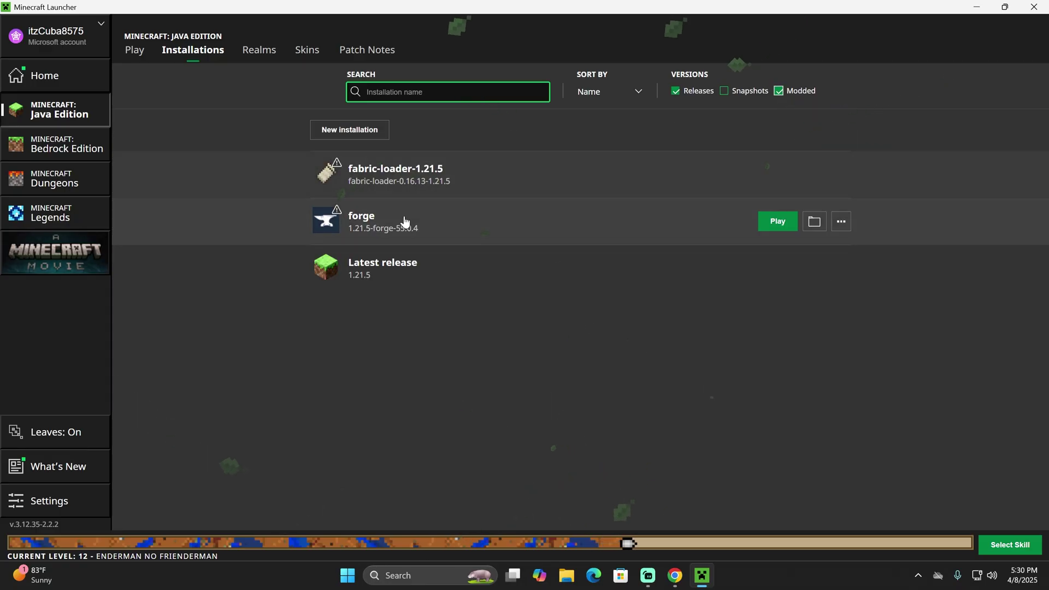
{"action": "left_click", "coordinate": [349, 129]}
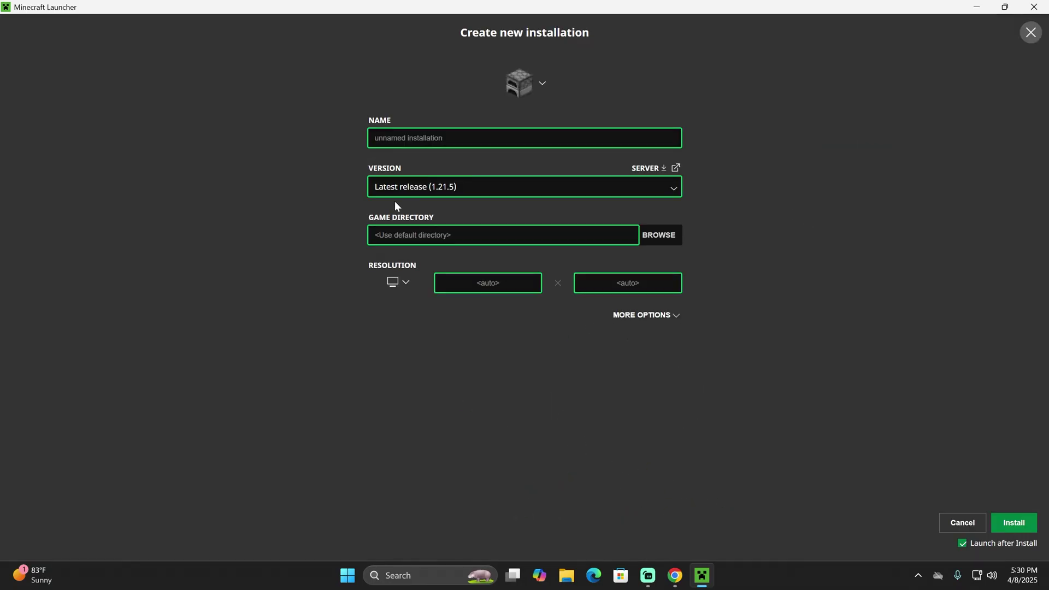
{"action": "left_click", "coordinate": [395, 189]}
{"action": "type", "text": "forge"}
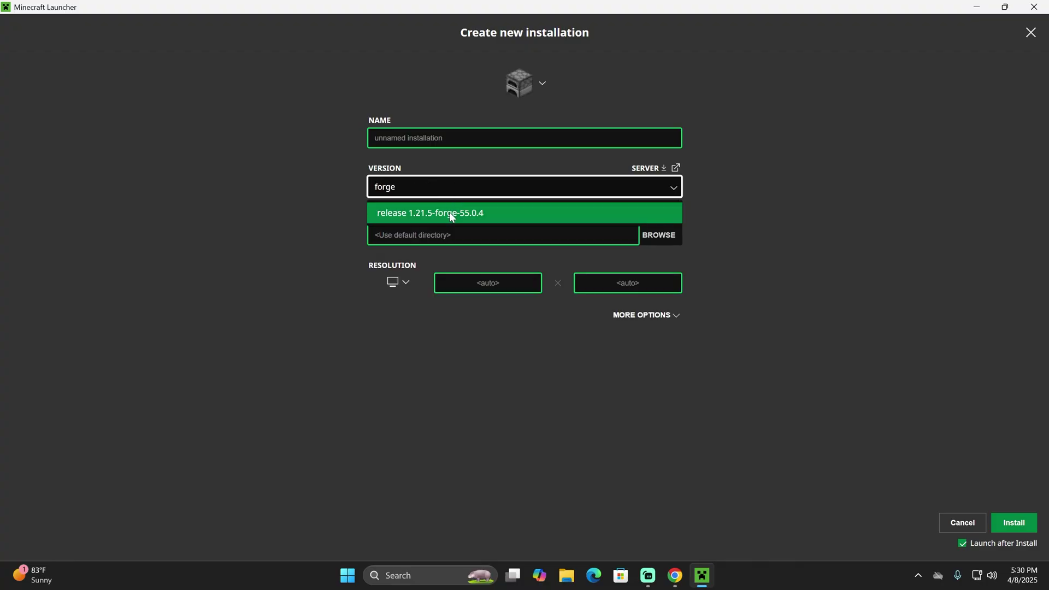
{"action": "left_click", "coordinate": [451, 214]}
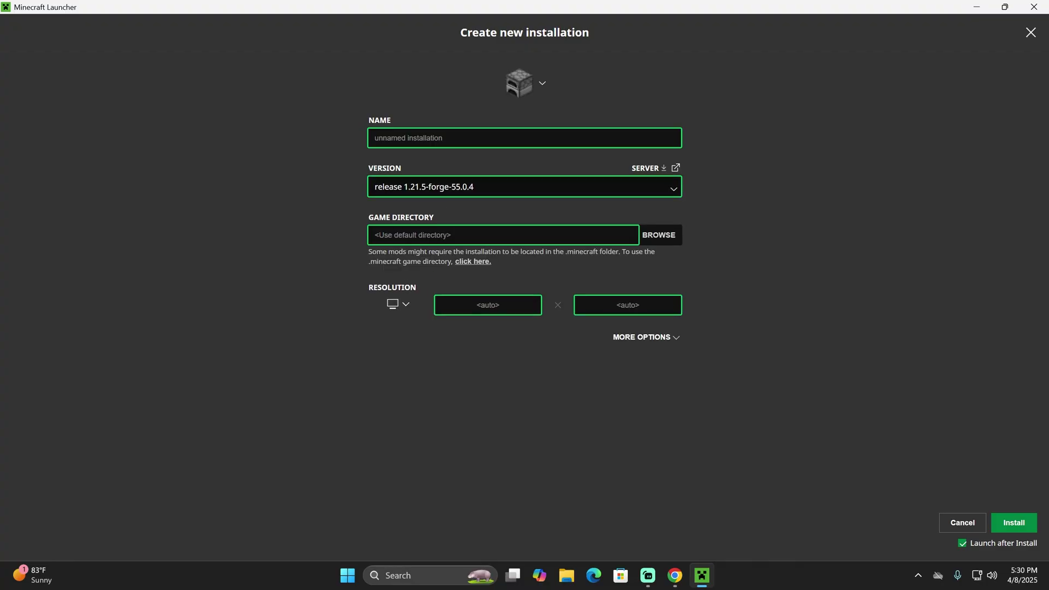
{"action": "left_click", "coordinate": [533, 137]}
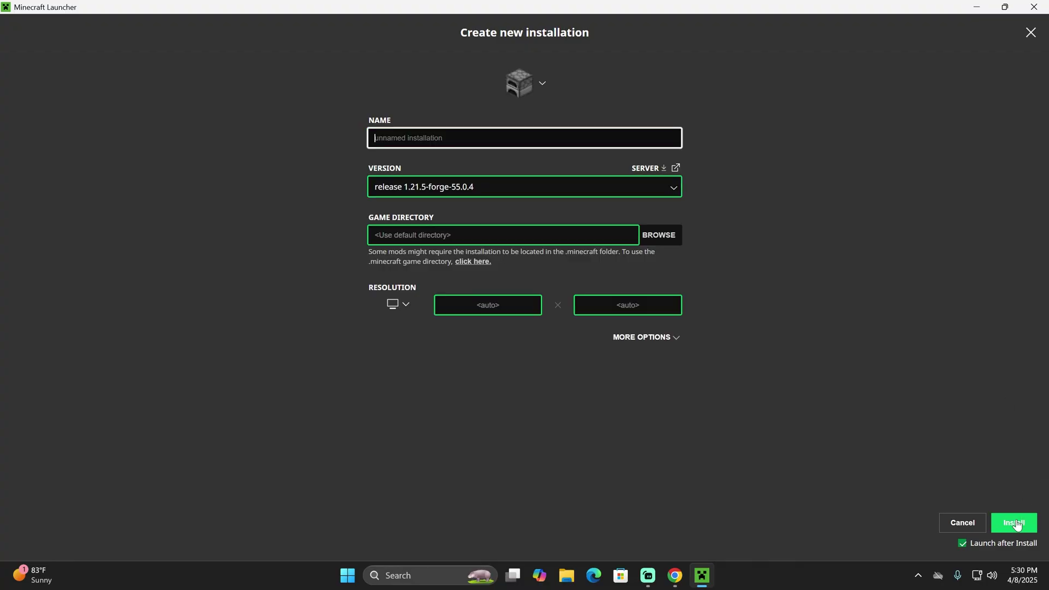
{"action": "left_click", "coordinate": [995, 525]}
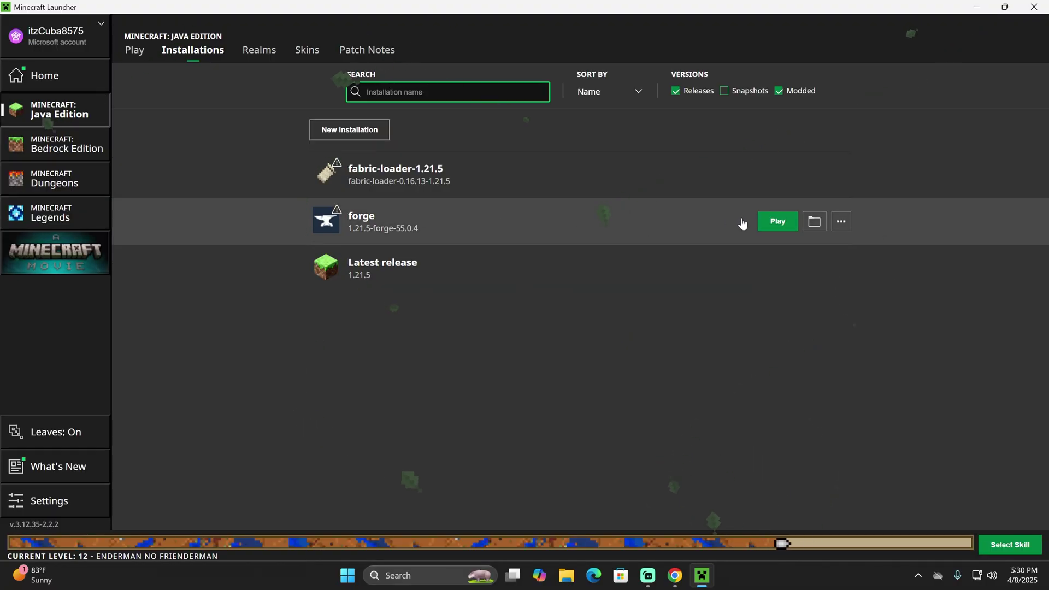
Open the forge installation's .minecraft folder and delete the existing mods folder.
{"action": "left_click", "coordinate": [815, 223]}
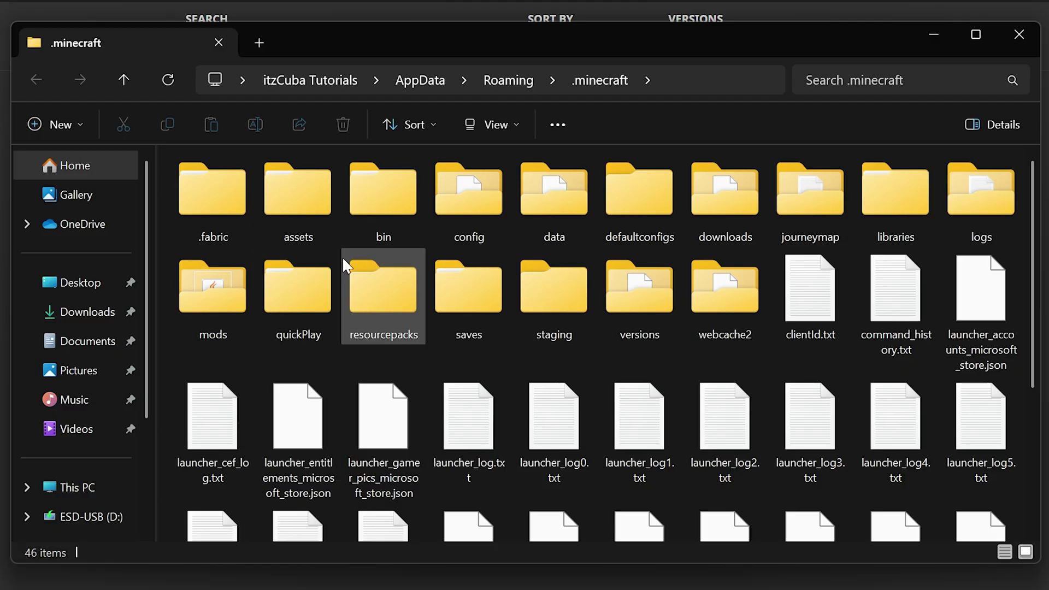
{"action": "left_click", "coordinate": [216, 322]}
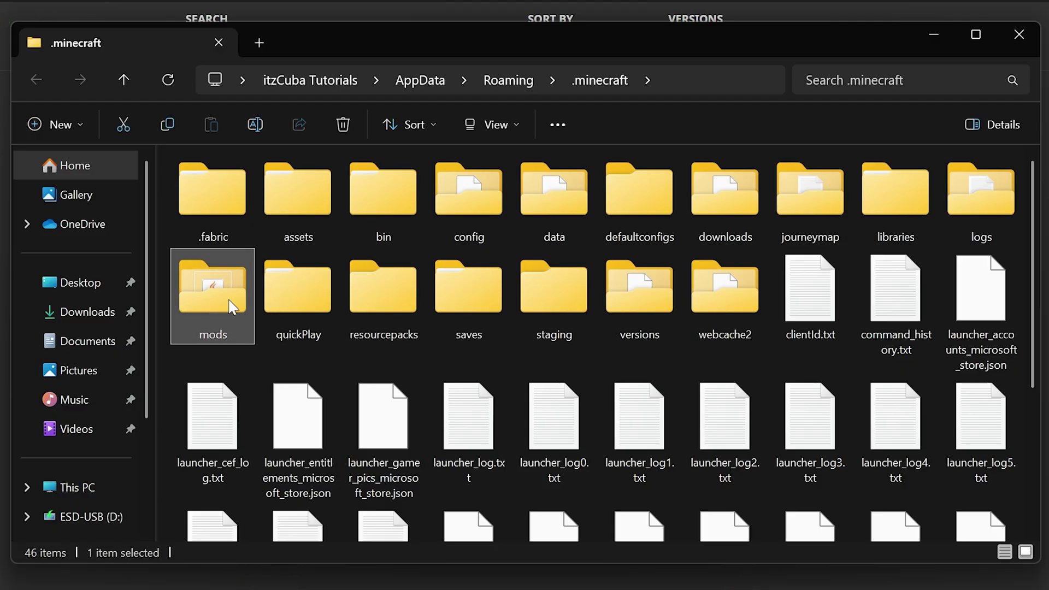
{"action": "key", "text": "Delete"}
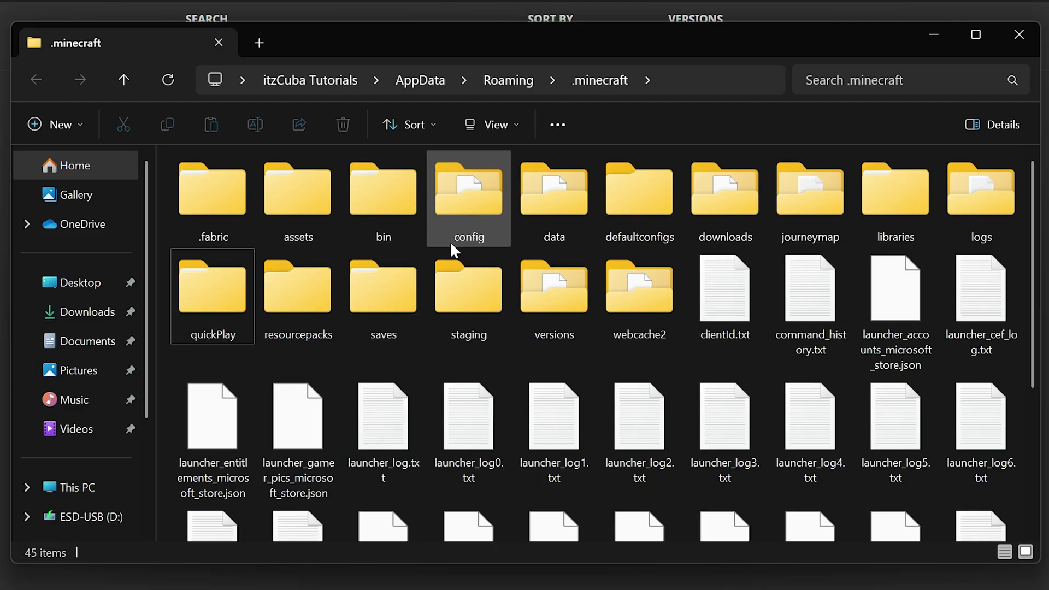
{"action": "left_click", "coordinate": [594, 245]}
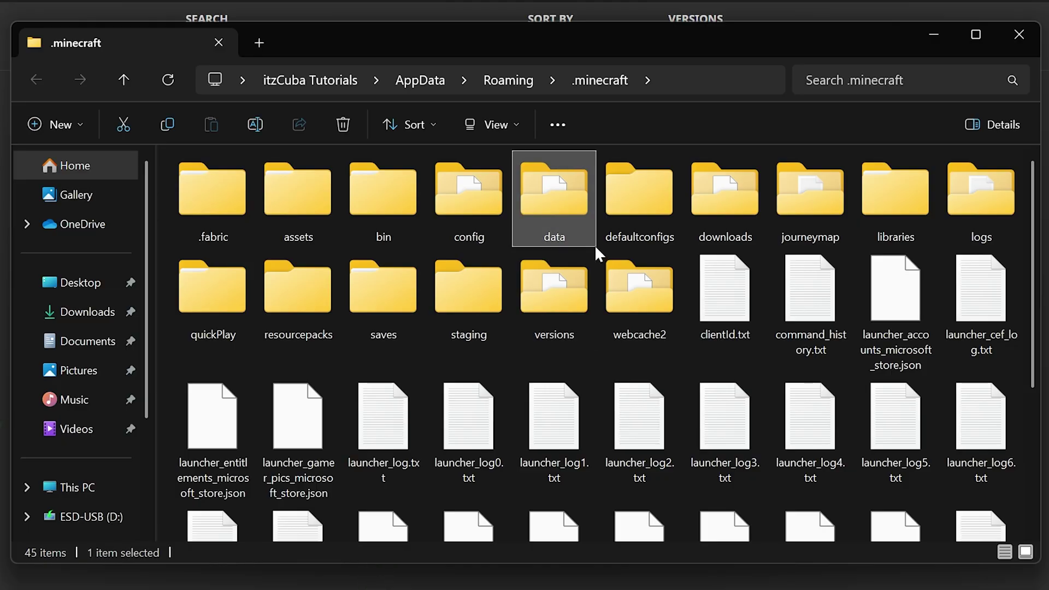
{"action": "left_click", "coordinate": [597, 246]}
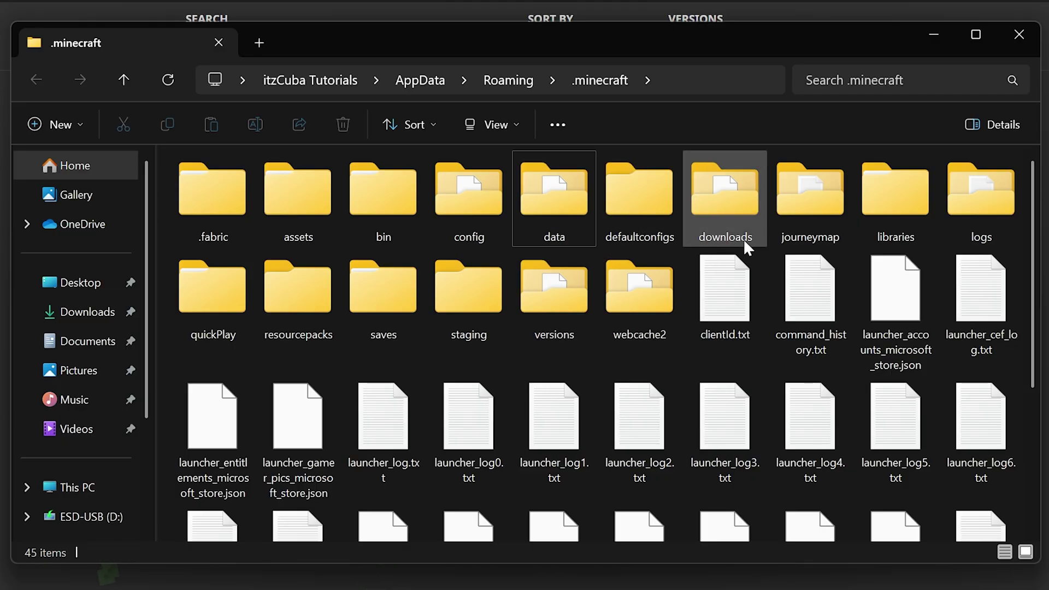
Create a new folder named mods in the .minecraft folder and open it.
{"action": "left_click", "coordinate": [71, 120]}
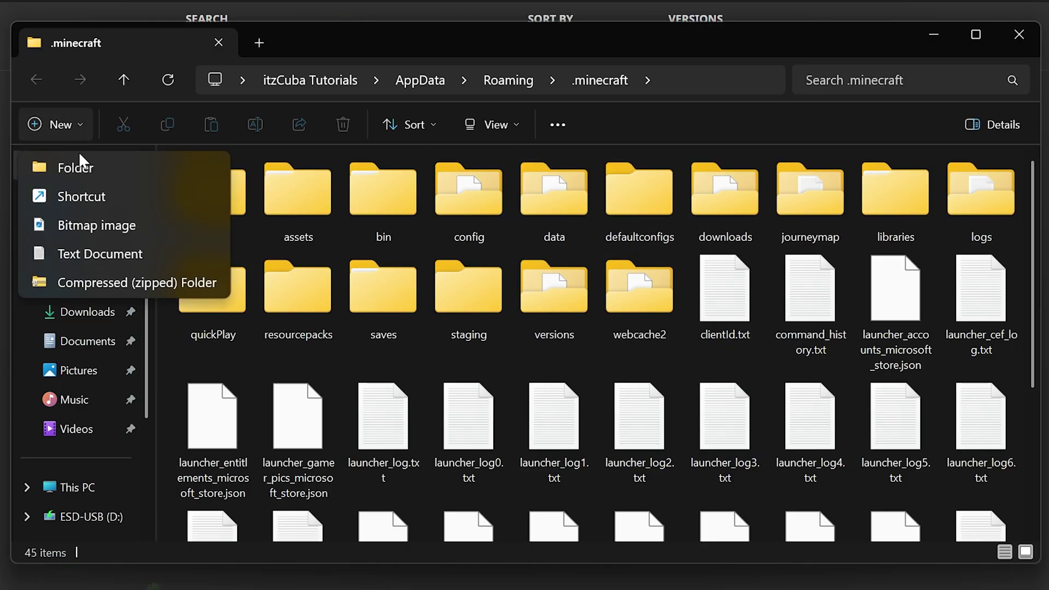
{"action": "left_click", "coordinate": [81, 171]}
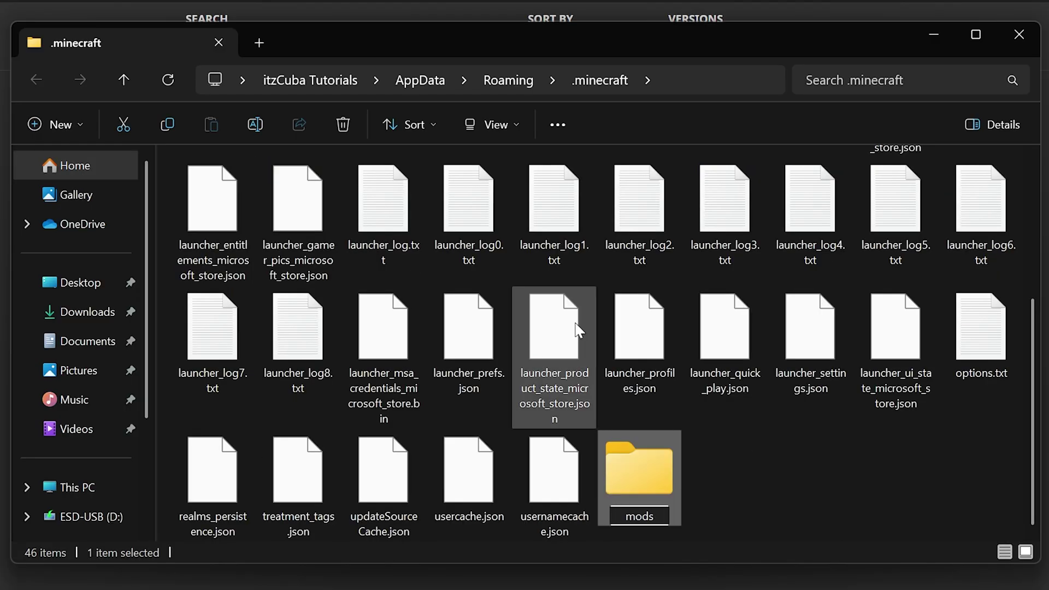
{"action": "left_click", "coordinate": [716, 449]}
{"action": "left_click", "coordinate": [657, 477]}
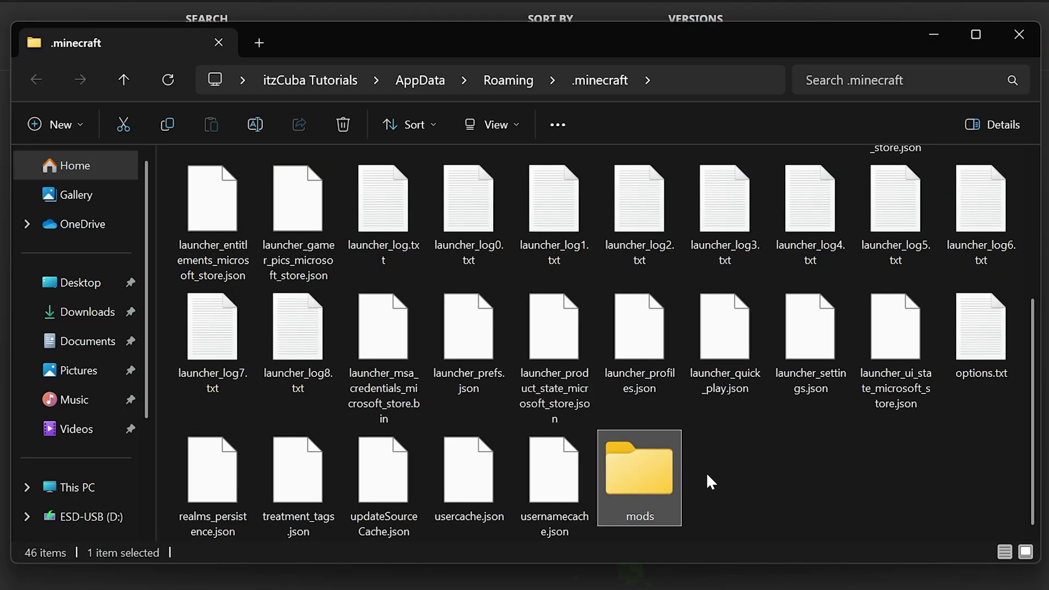
{"action": "double_click", "coordinate": [655, 480]}
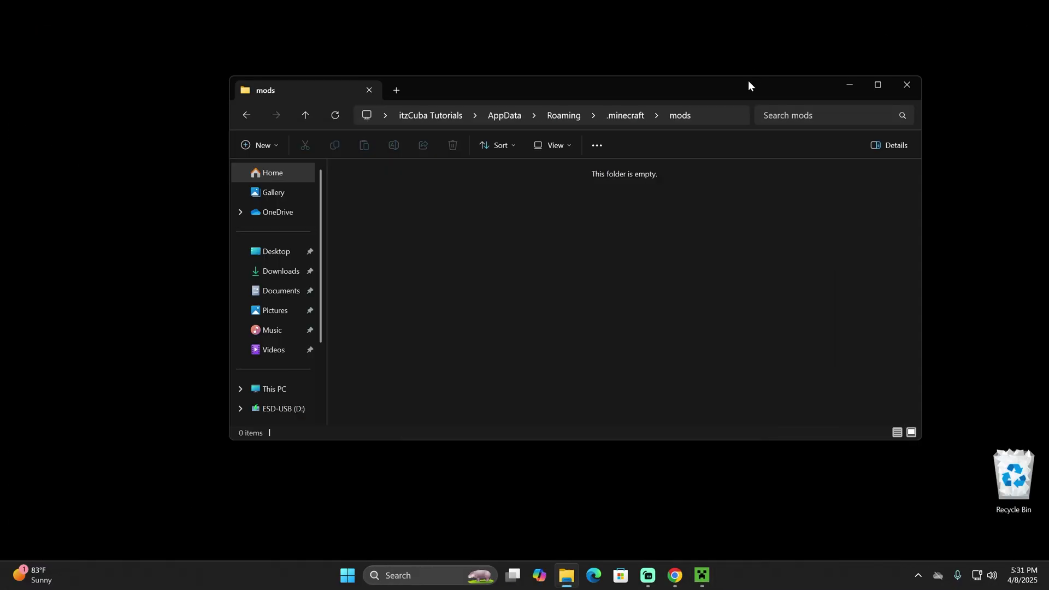
Move Xaeros_Minimap_25.2.0_Forge_1.21.5.jar from the desktop into the mods folder.
{"action": "left_click_drag", "start_coordinate": [749, 81], "coordinate": [713, 220]}
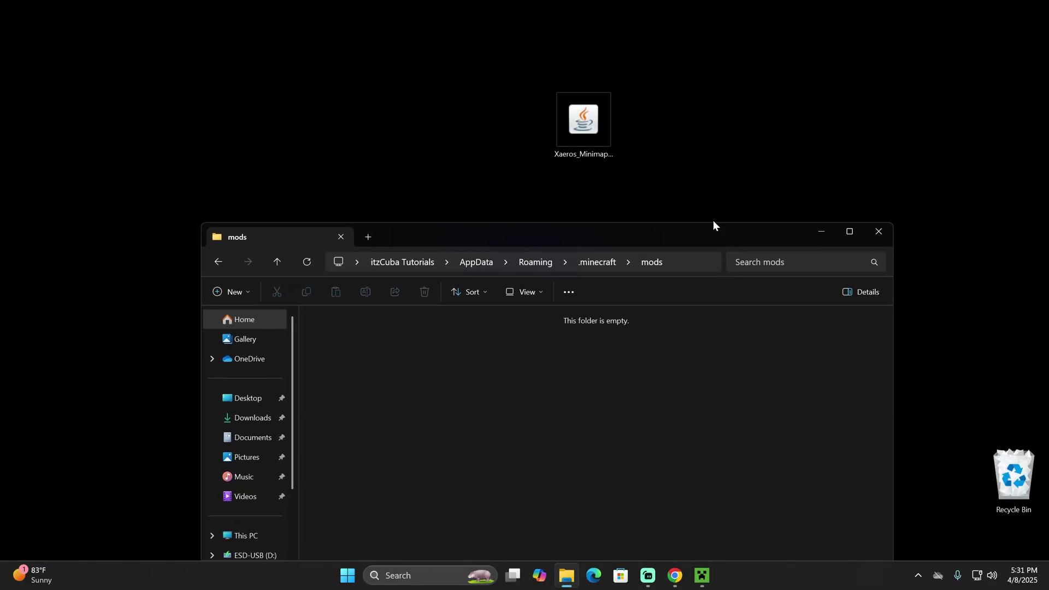
{"action": "left_click", "coordinate": [584, 127]}
{"action": "left_click_drag", "start_coordinate": [578, 121], "coordinate": [665, 126]}
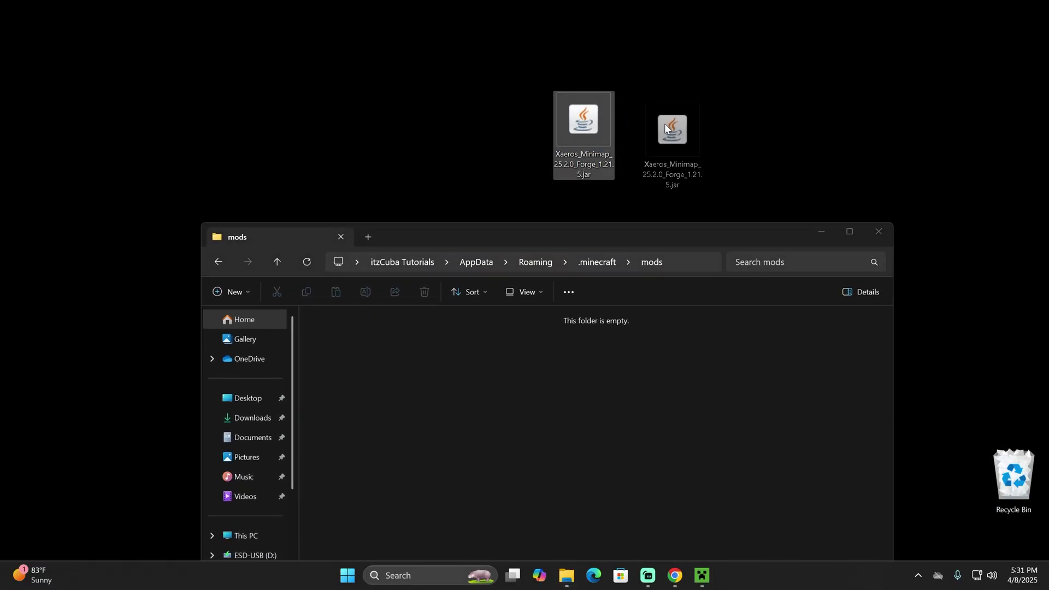
{"action": "left_click_drag", "start_coordinate": [595, 129], "coordinate": [590, 128]}
{"action": "left_click_drag", "start_coordinate": [463, 362], "coordinate": [463, 362]}
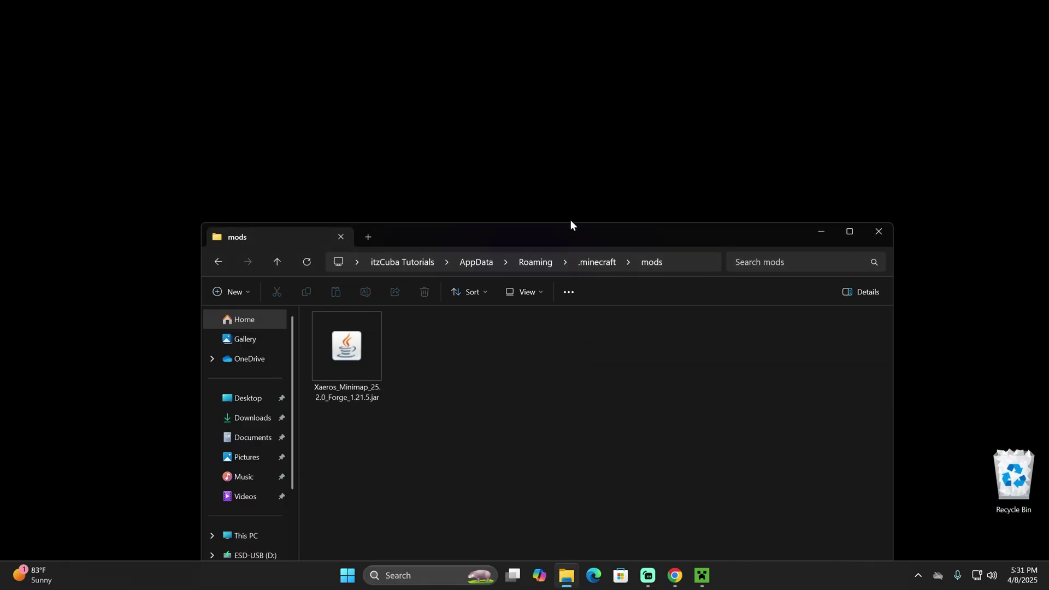
{"action": "left_click_drag", "start_coordinate": [571, 225], "coordinate": [584, 11]}
{"action": "left_click_drag", "start_coordinate": [638, 180], "coordinate": [586, 150]}
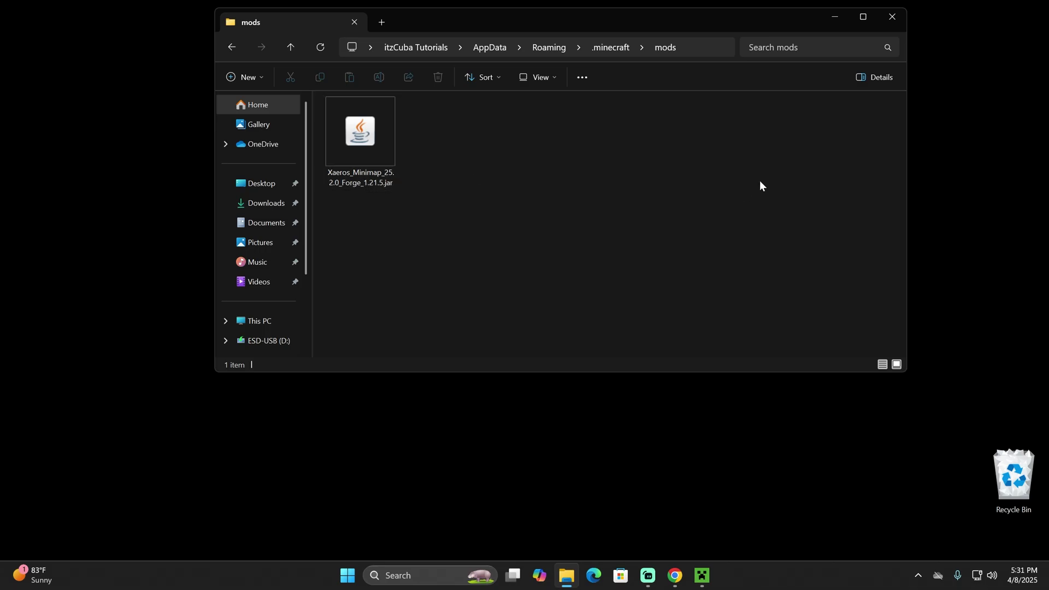
Close the mods folder and launch the forge 1.21.5 installation from the Minecraft Launcher.
{"action": "left_click", "coordinate": [899, 17]}
{"action": "left_click", "coordinate": [702, 574]}
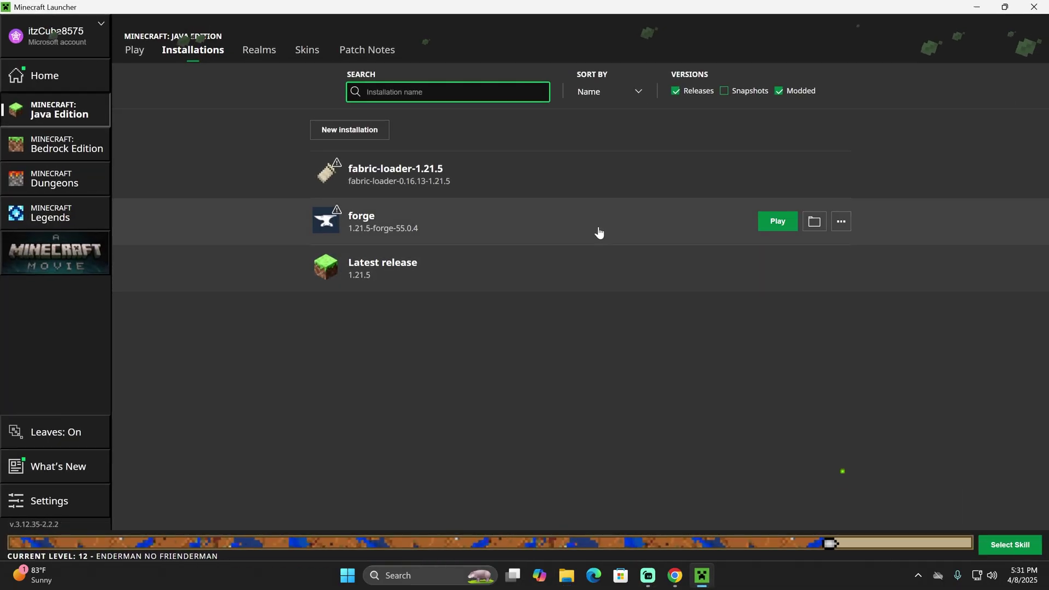
{"action": "left_click", "coordinate": [778, 224]}
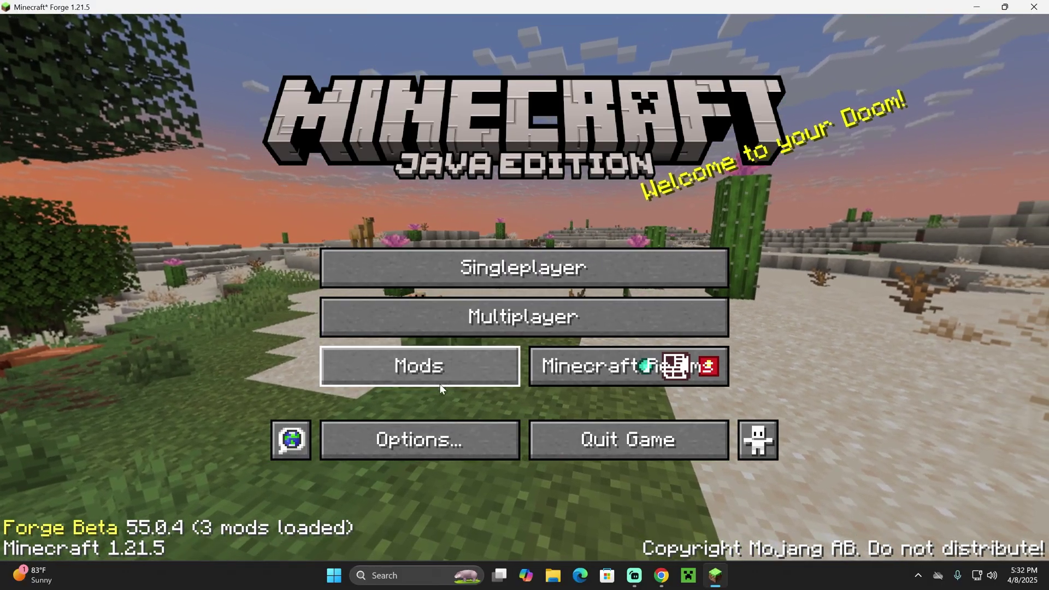
View the details of Xaero's Minimap in the game's mod list and return to the title screen.
{"action": "left_click", "coordinate": [450, 369]}
{"action": "left_click", "coordinate": [90, 212]}
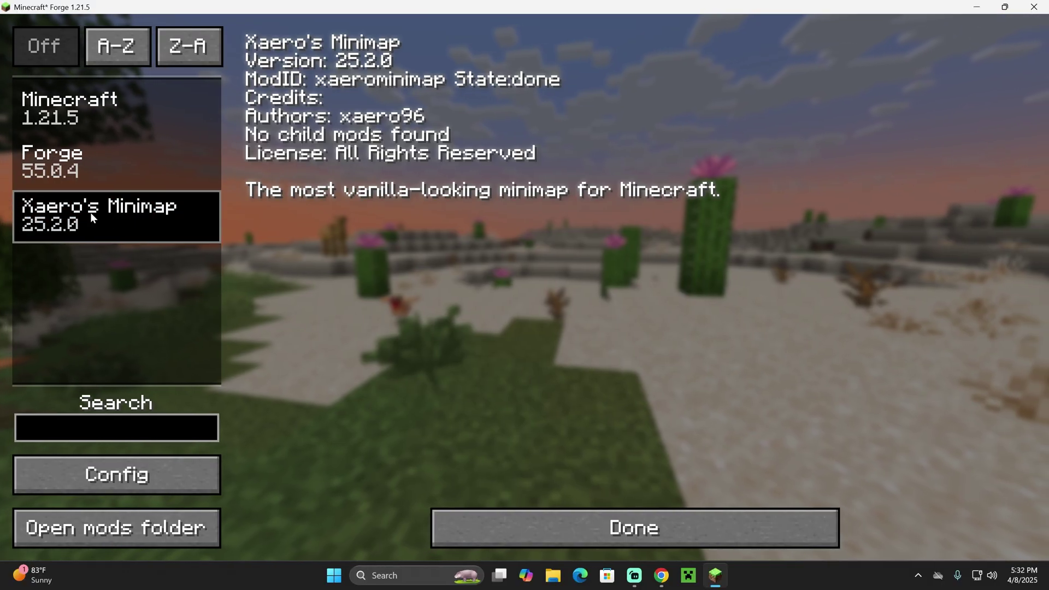
{"action": "left_click", "coordinate": [804, 544]}
Load the singleplayer world New World and walk around the cave to check the minimap.
{"action": "left_click", "coordinate": [612, 262]}
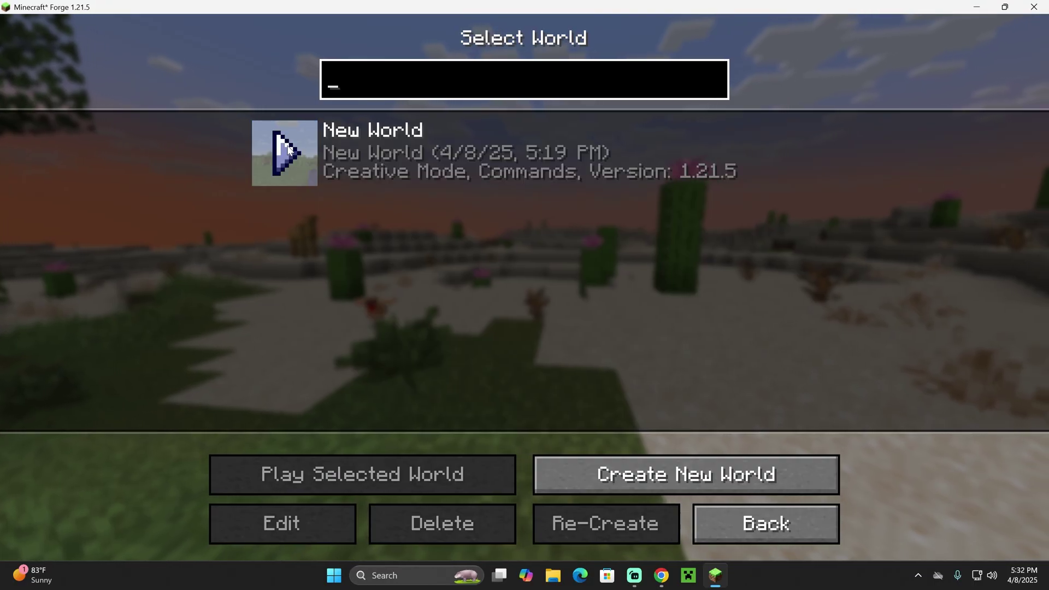
{"action": "double_click", "coordinate": [572, 159]}
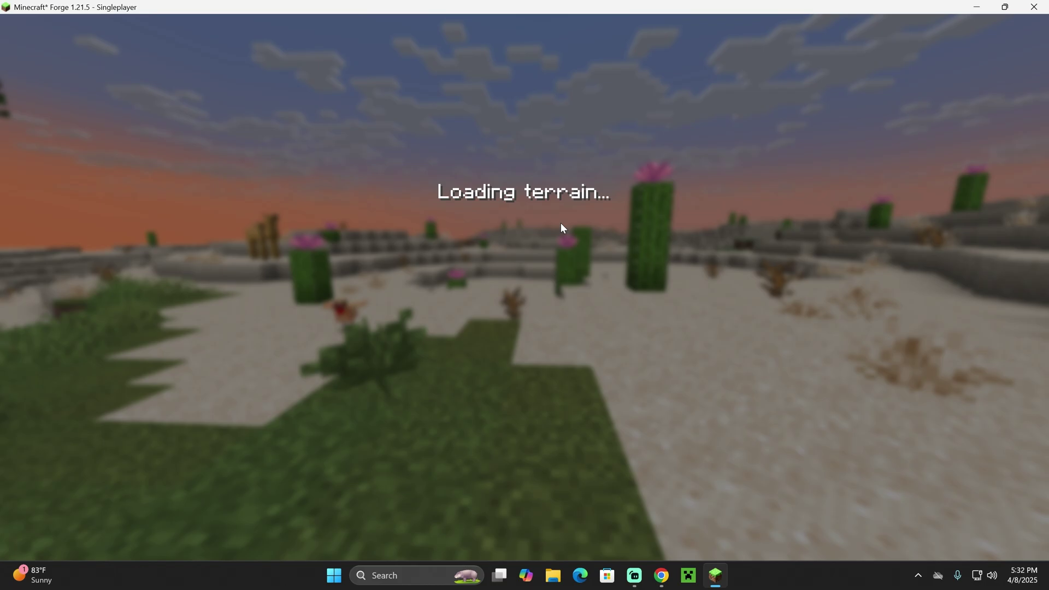
{"action": "key", "text": "w"}
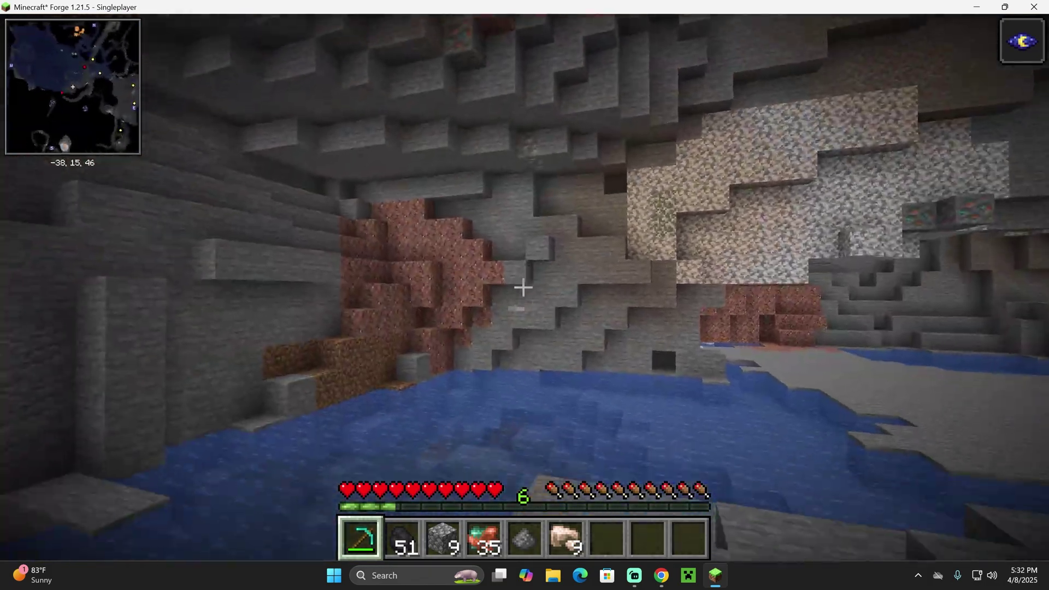
{"action": "key", "text": "w"}
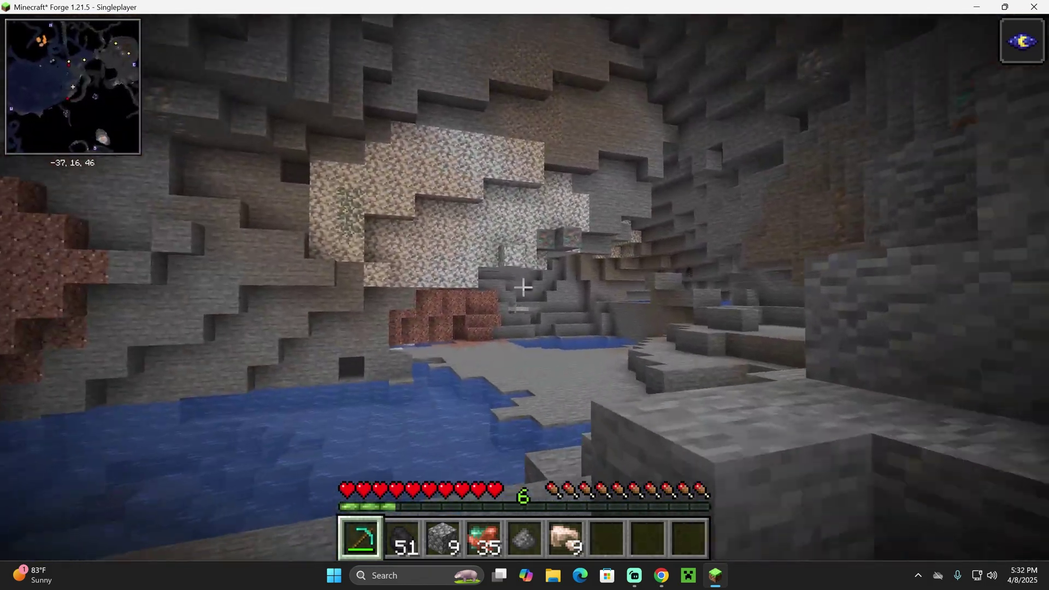
{"action": "key", "text": "w"}
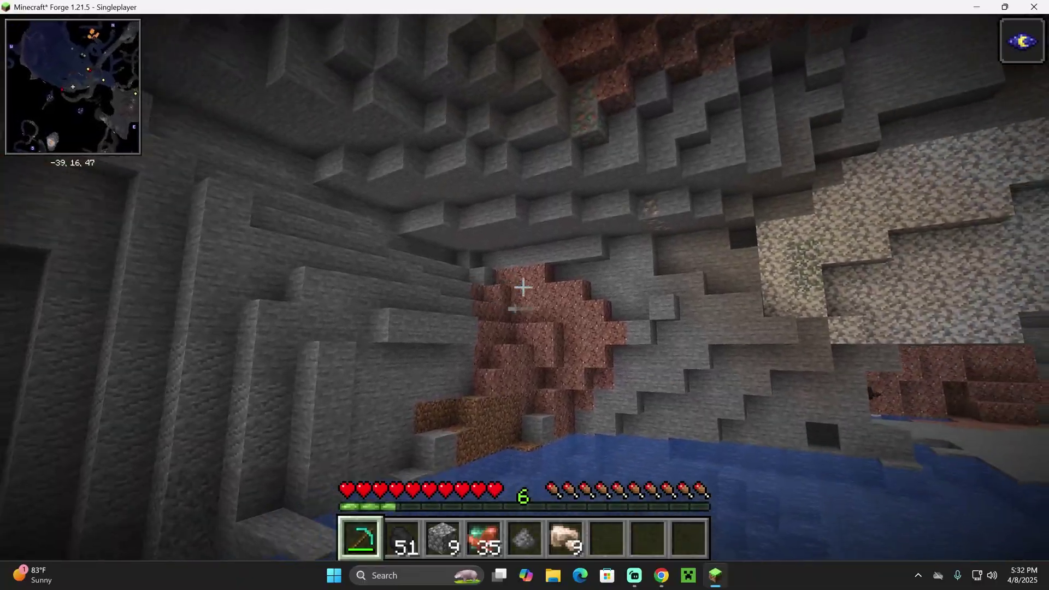
{"action": "key", "text": "w"}
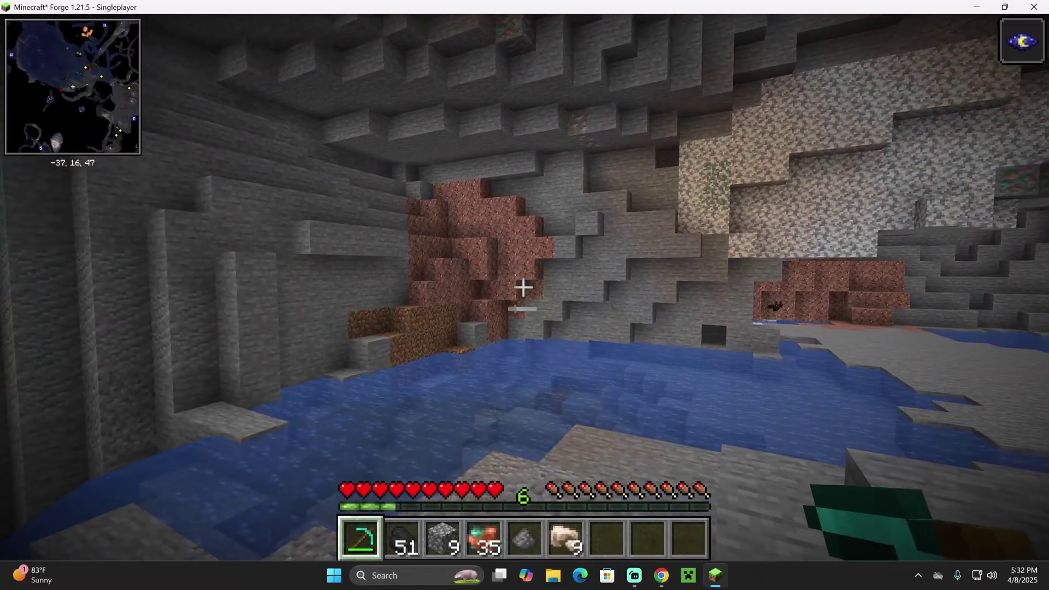
{"action": "key", "text": "w"}
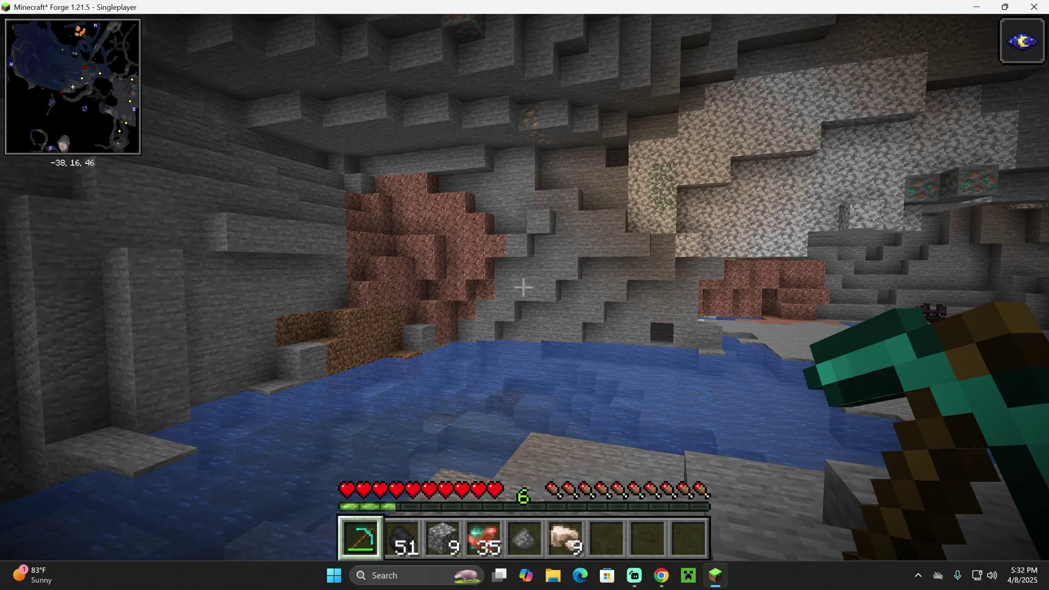
Try out the minimap's position editor and view the world's waypoint list, returning to the game after each.
{"action": "key", "text": "y"}
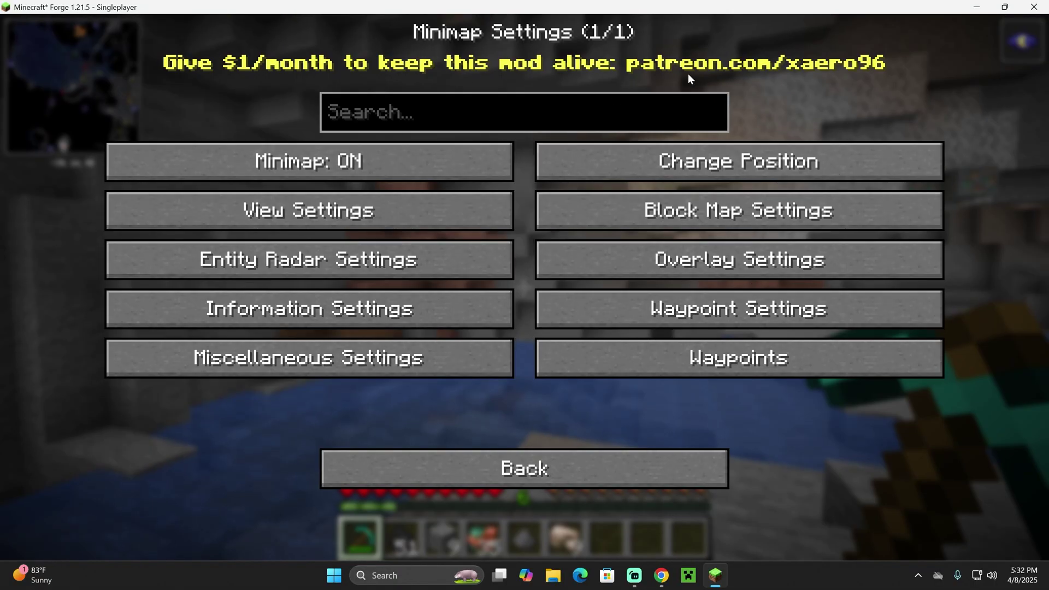
{"action": "left_click", "coordinate": [726, 161]}
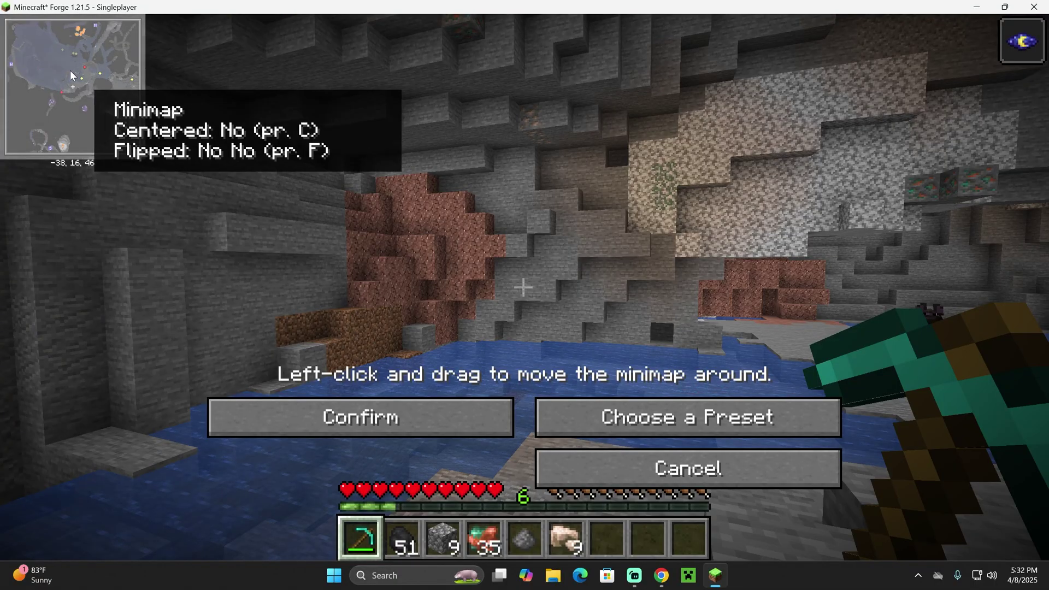
{"action": "left_click_drag", "start_coordinate": [71, 75], "coordinate": [133, 70]}
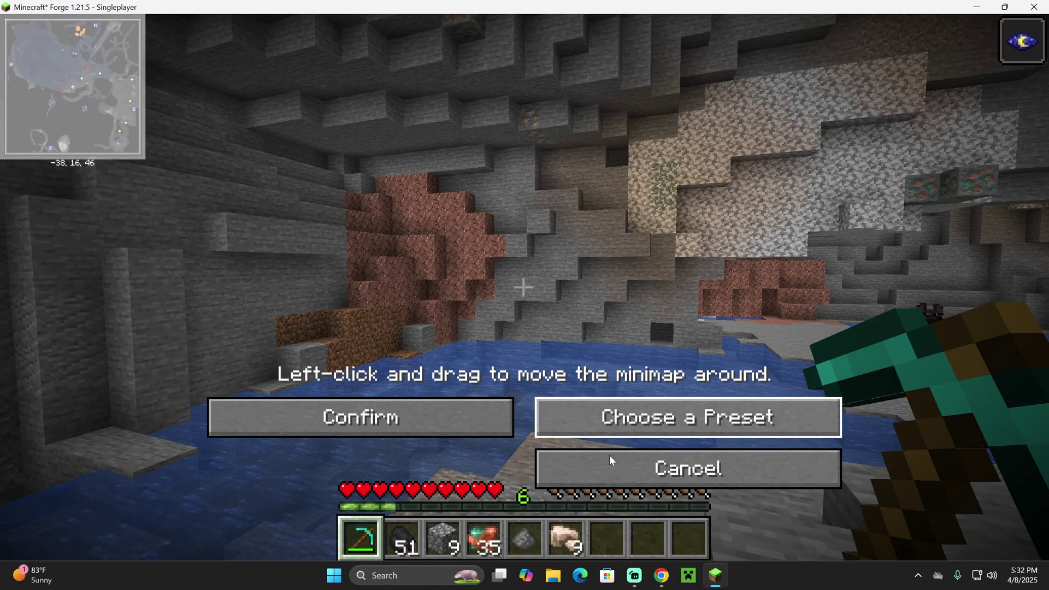
{"action": "left_click", "coordinate": [427, 402]}
{"action": "left_click", "coordinate": [549, 457]}
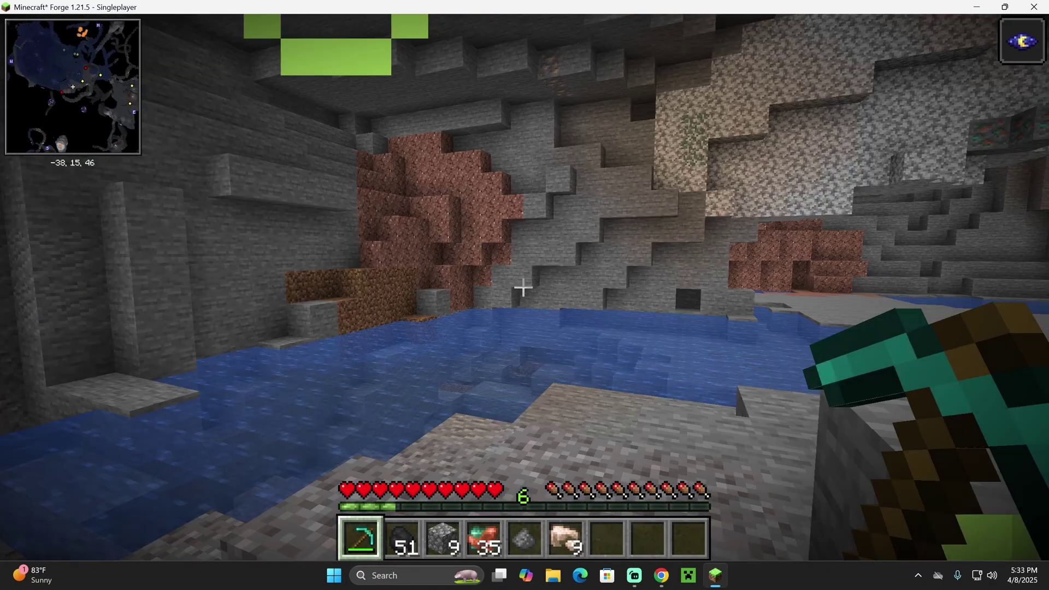
{"action": "key", "text": "u"}
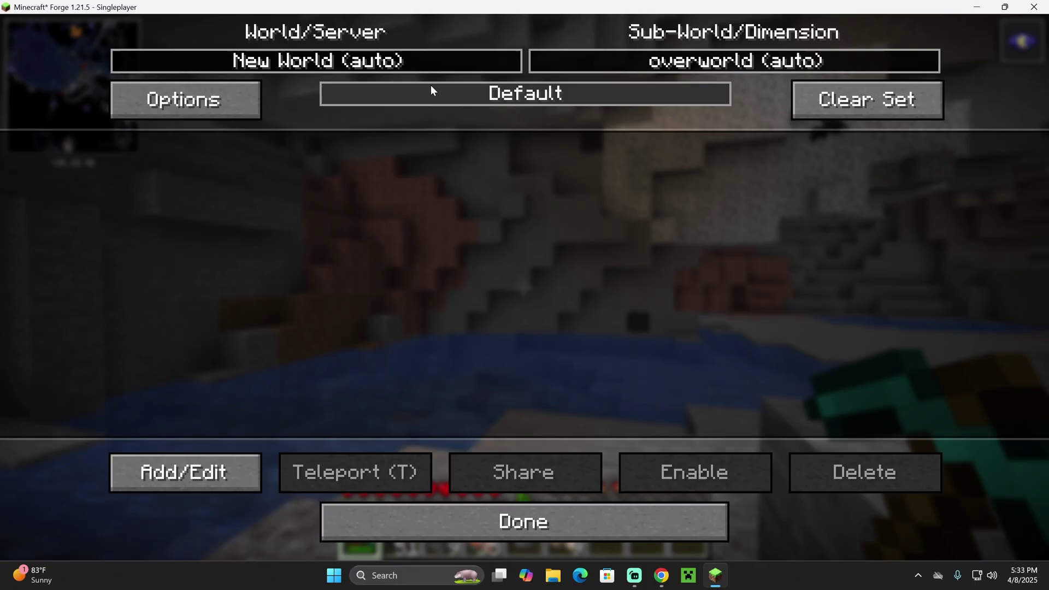
{"action": "left_click", "coordinate": [618, 522]}
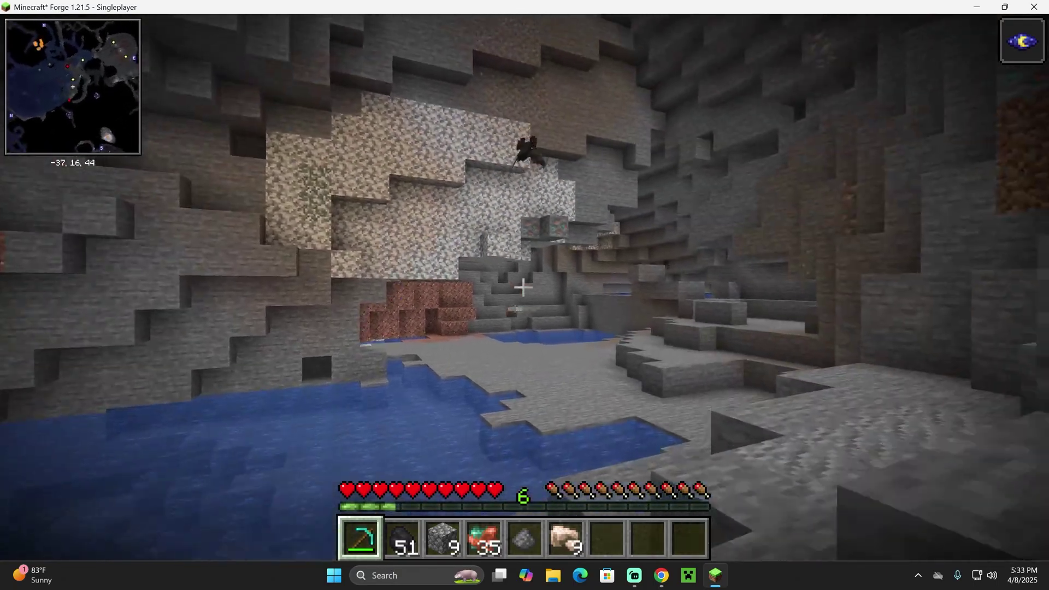
Switch to the front-facing third-person view and walk through the cave while watching the minimap.
{"action": "key", "text": "F5"}
{"action": "key", "text": "F5"}
{"action": "key", "text": "w"}
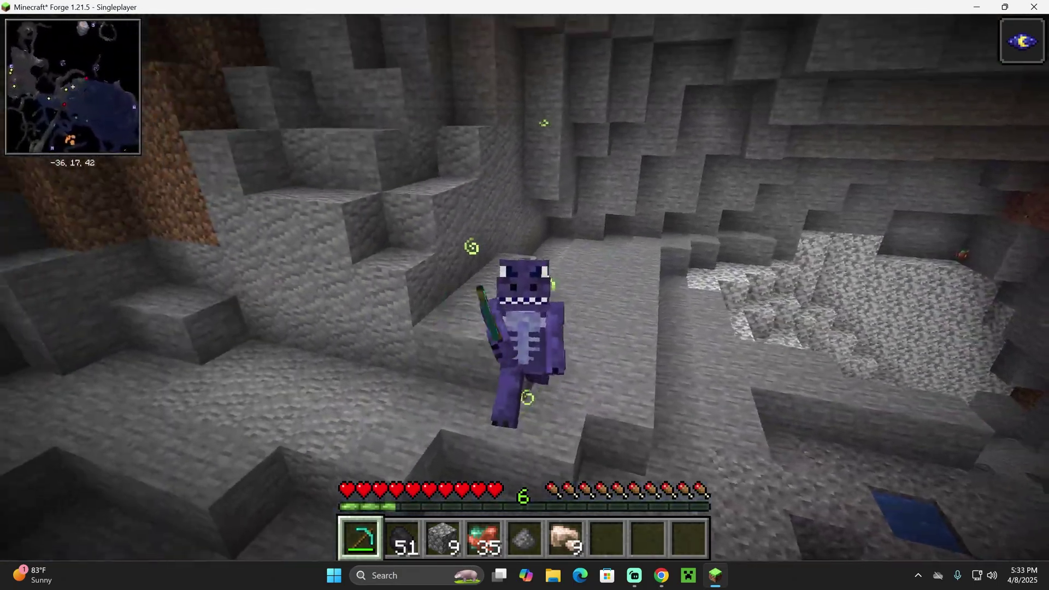
{"action": "key", "text": "w"}
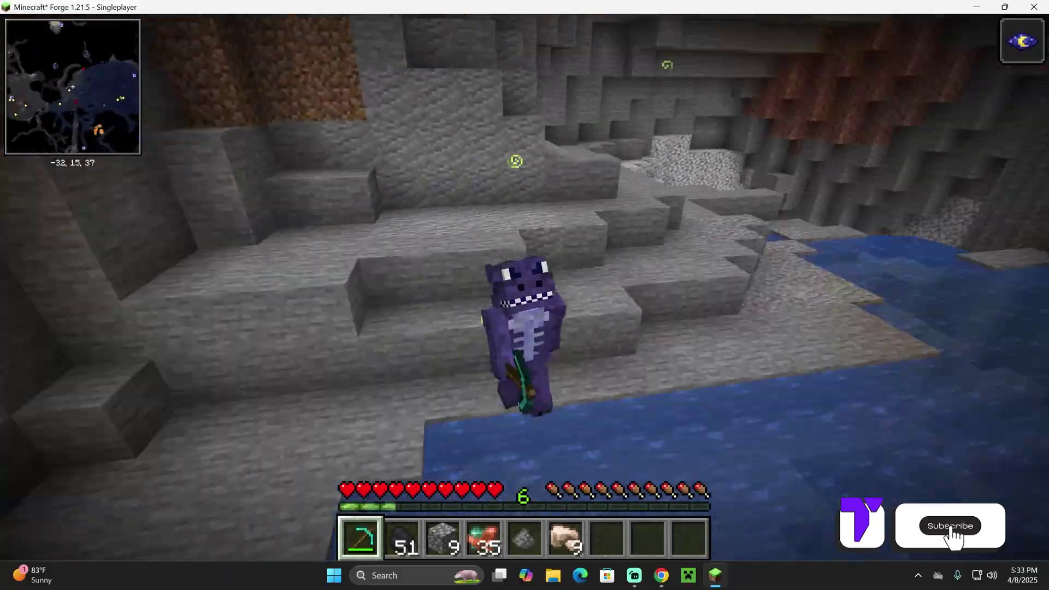
{"action": "key", "text": "w"}
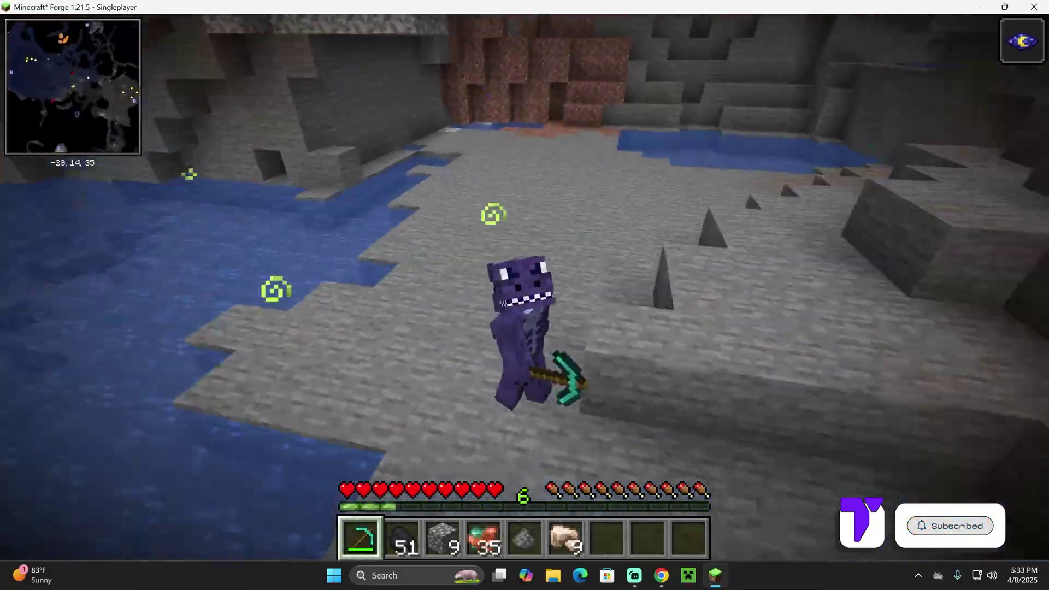